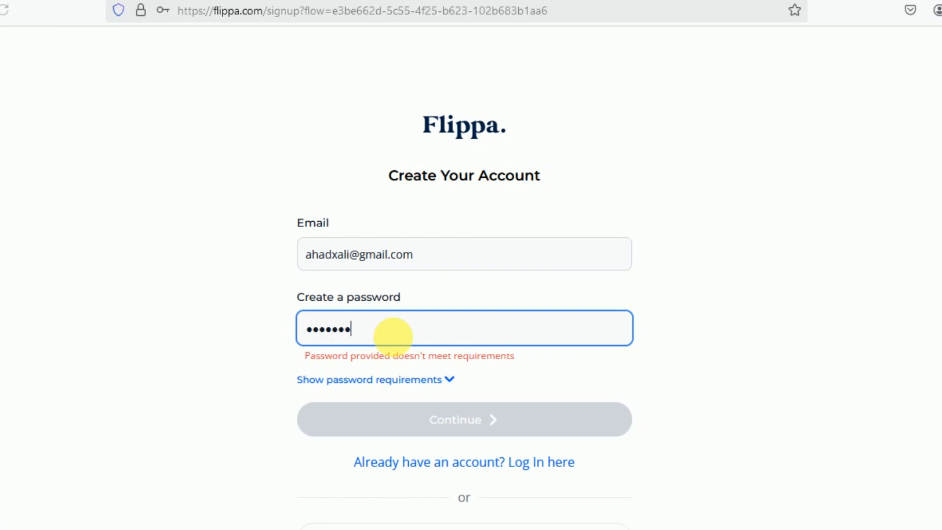
# Finish the new account's password, submit it, and choose to sell a business
pyautogui.write('••')
pyautogui.click(415, 425)
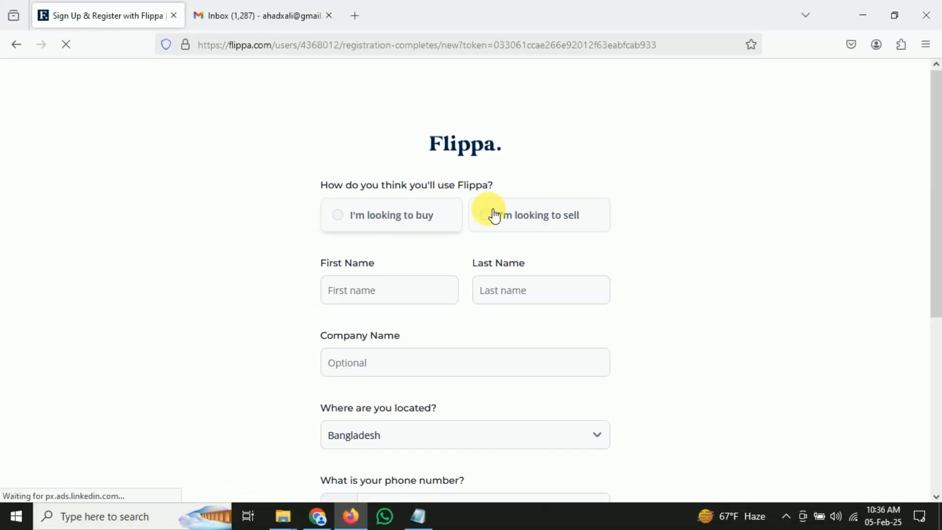
pyautogui.click(495, 215)
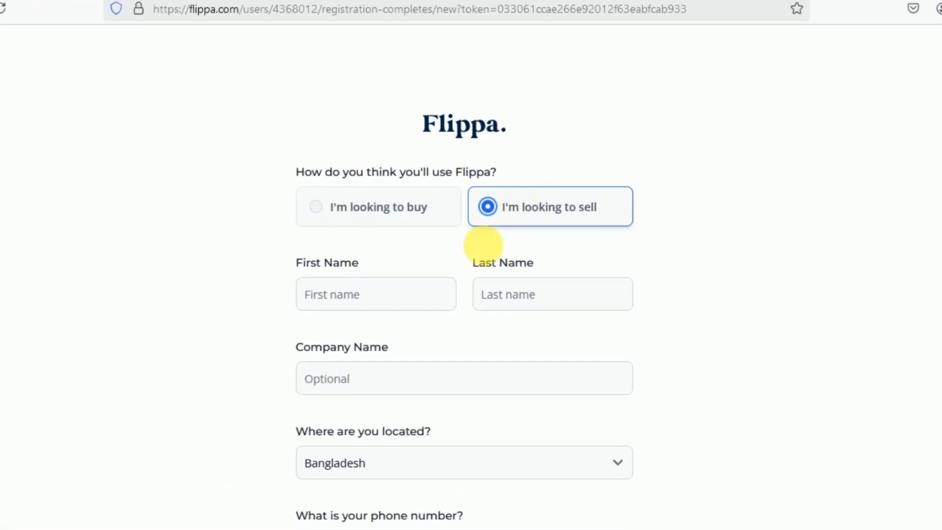
# Enter the seller's first name, confirm Bangladesh as the country, and fill in the phone number
pyautogui.click(422, 287)
pyautogui.write('Ahad')
pyautogui.press('Tab')
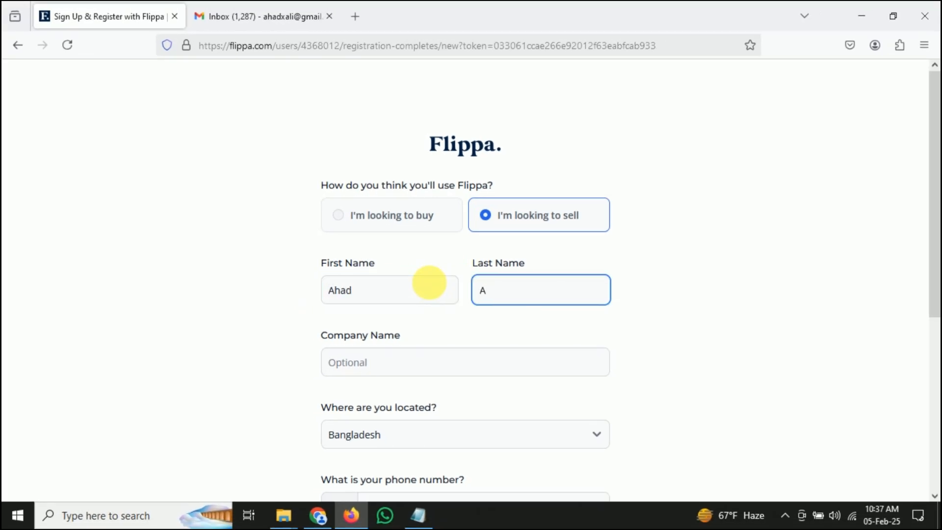
pyautogui.click(416, 370)
pyautogui.scroll(-1, 416, 373)
pyautogui.click(413, 369)
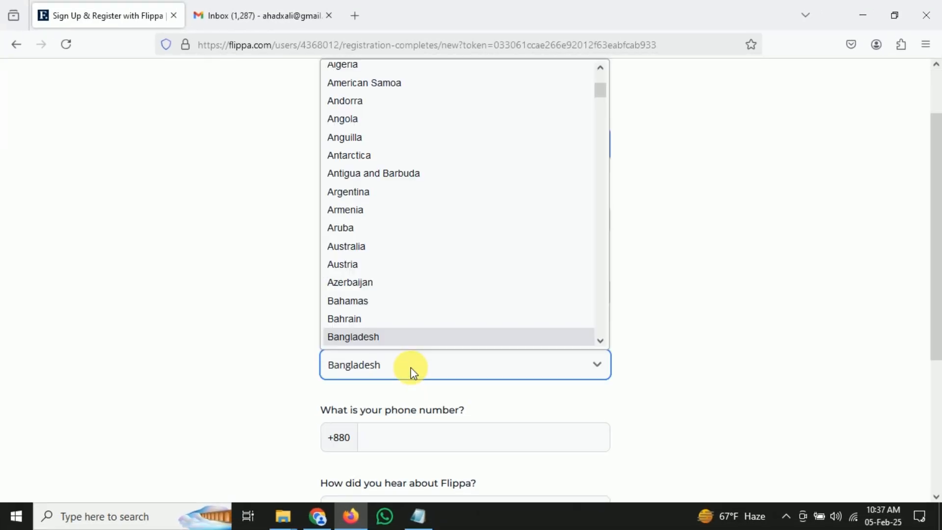
pyautogui.scroll(-1, 414, 375)
pyautogui.click(416, 378)
# Pick Google search as the referral source, accept the terms, and submit the registration
pyautogui.scroll(-1, 405, 368)
pyautogui.click(435, 368)
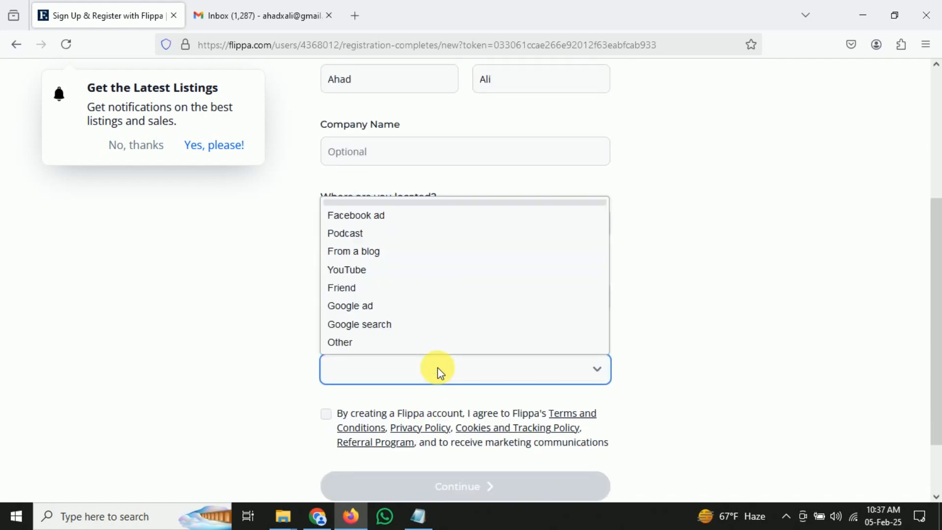
pyautogui.click(358, 324)
pyautogui.scroll(-1, 358, 324)
pyautogui.click(325, 344)
pyautogui.click(476, 423)
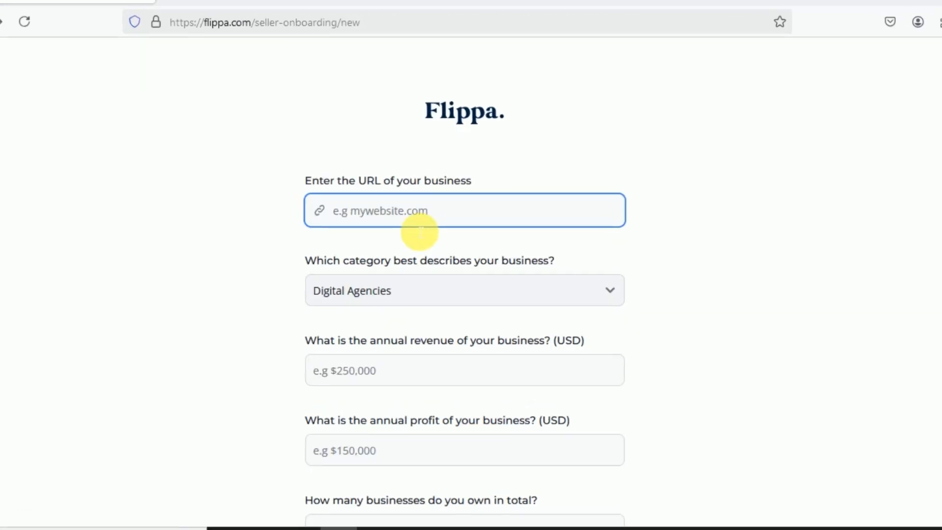
# Submit raiqa.net as a Digital Agencies business with 20000 revenue, 15000 profit and 2 businesses owned
pyautogui.write('raiqa')
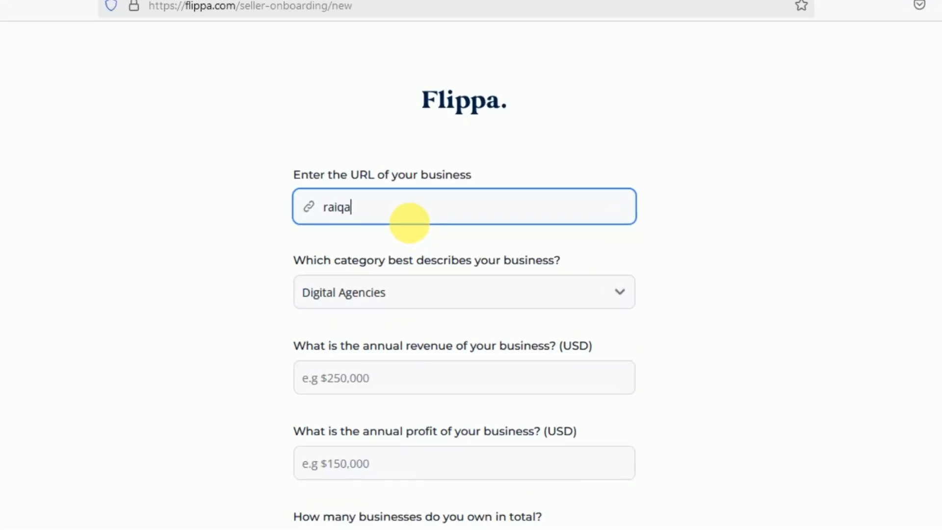
pyautogui.write('.net')
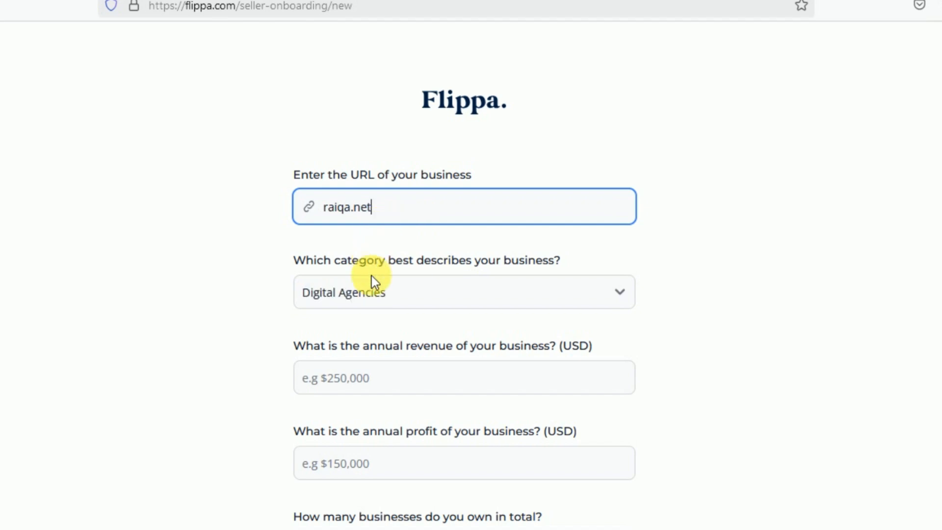
pyautogui.click(373, 289)
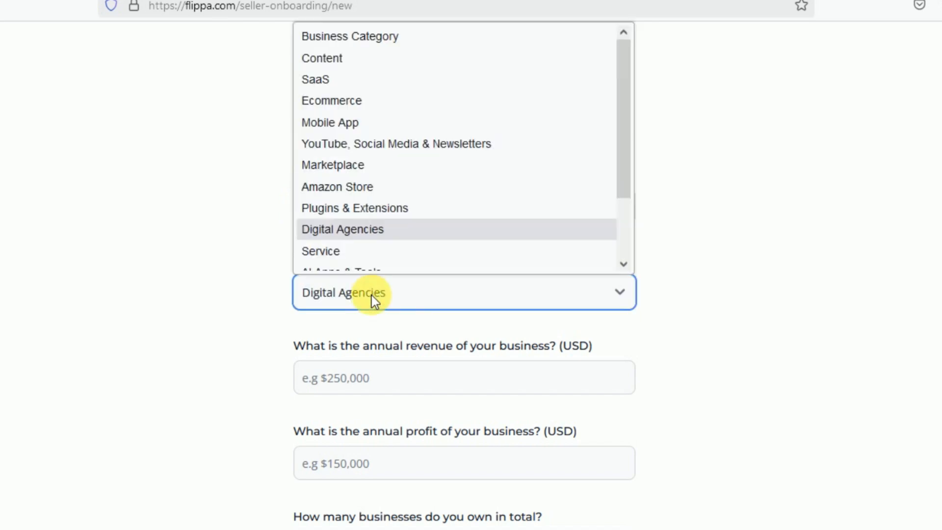
pyautogui.click(370, 221)
pyautogui.scroll(-3, 267, 311)
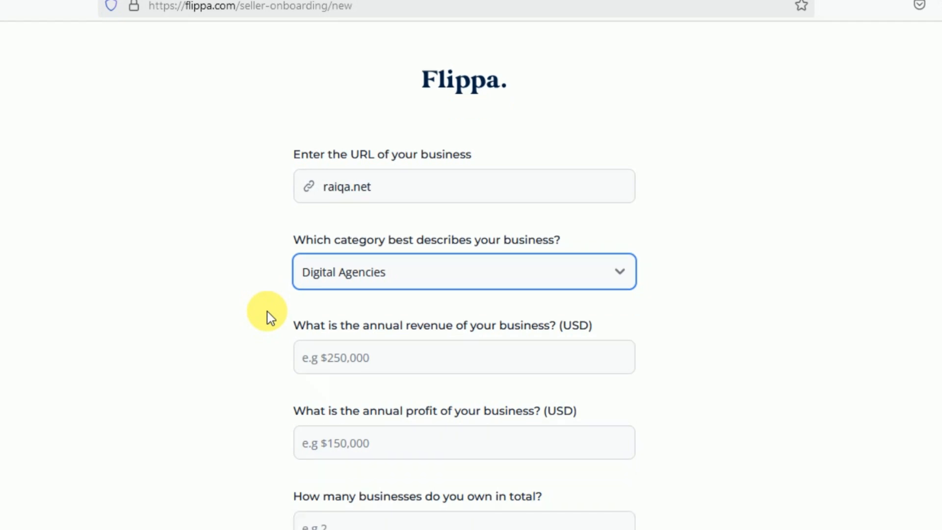
pyautogui.click(384, 259)
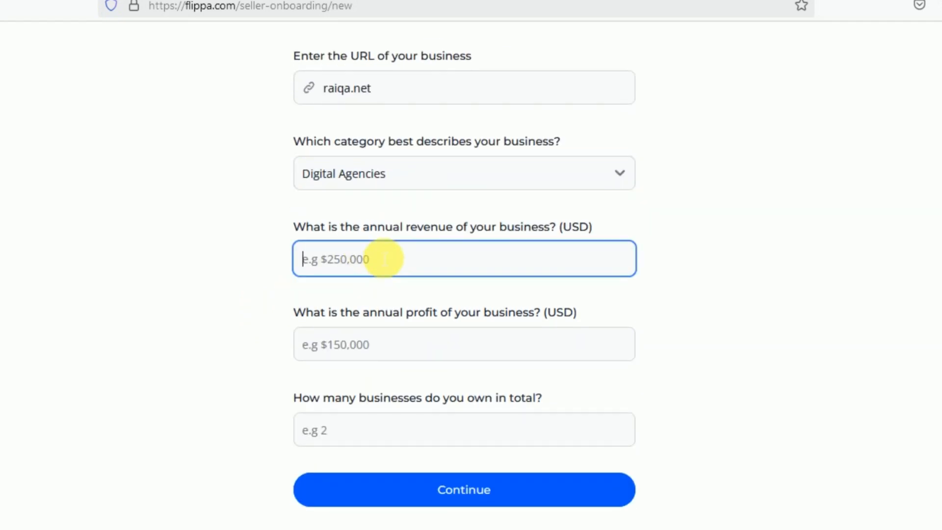
pyautogui.write('20000')
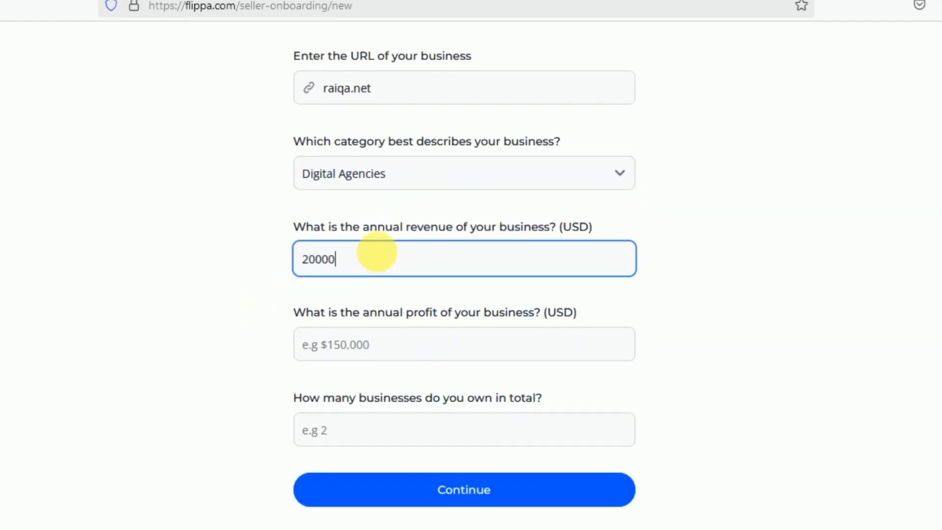
pyautogui.click(442, 344)
pyautogui.write('15000')
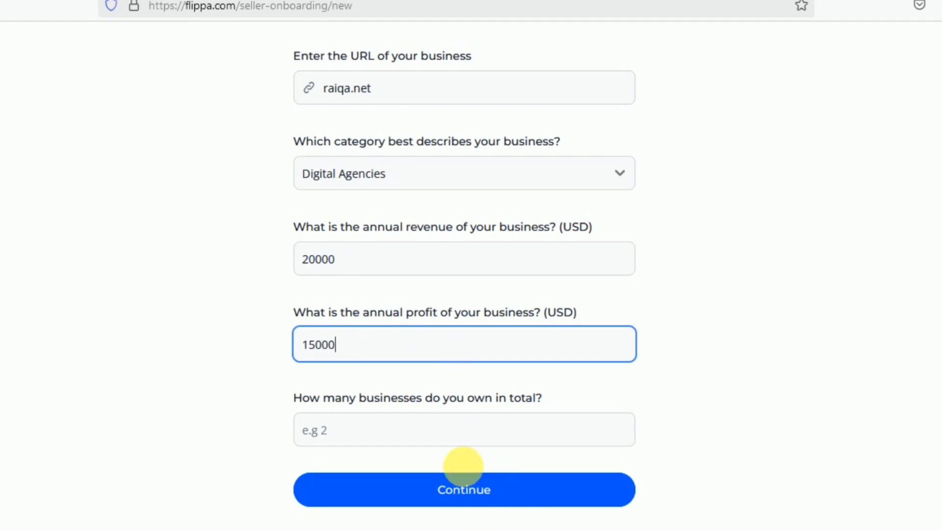
pyautogui.click(445, 444)
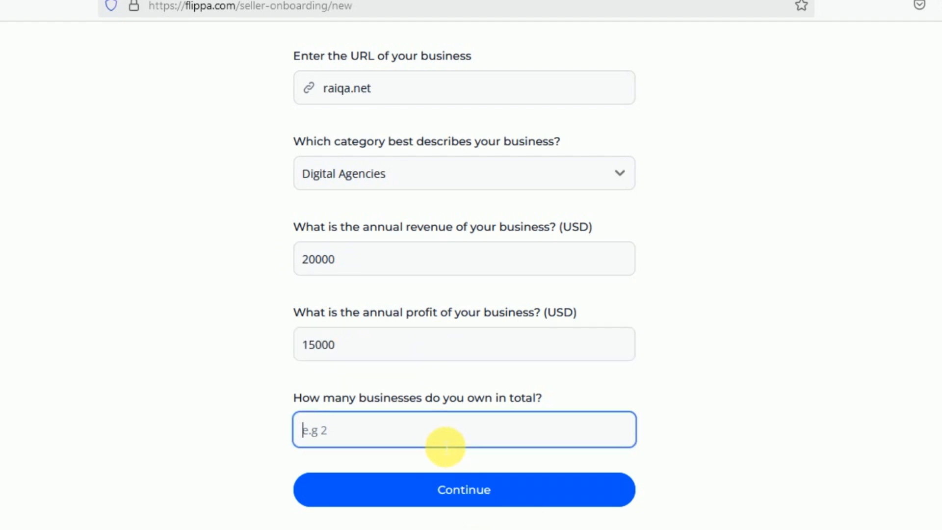
pyautogui.write('2')
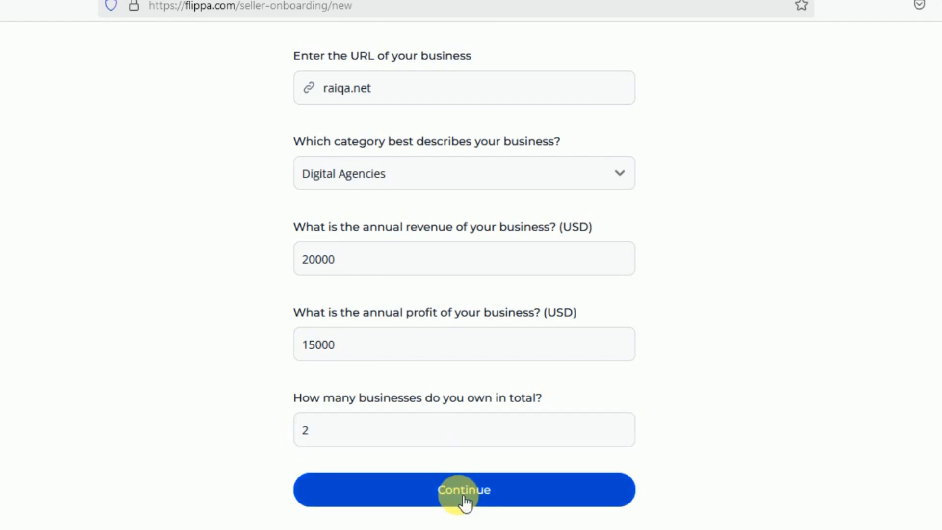
pyautogui.click(462, 496)
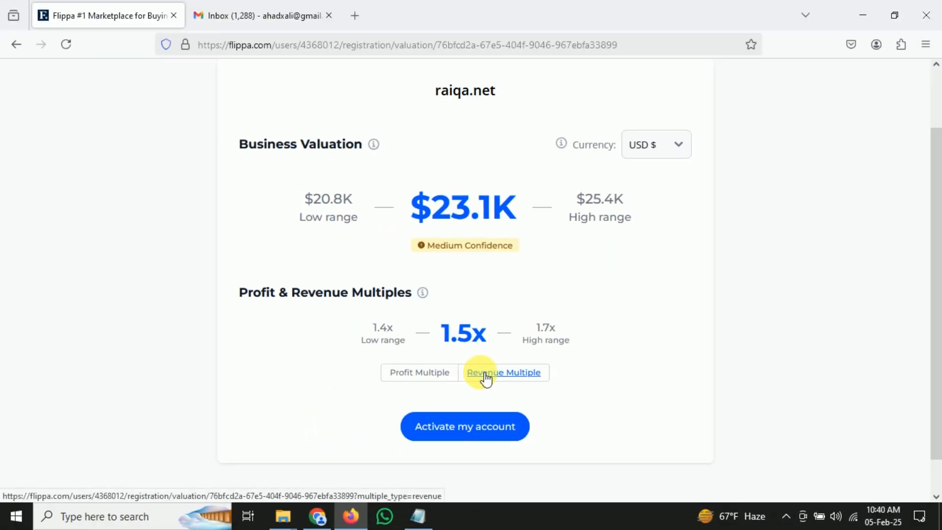
# Activate the account and paste the verification code copied from the Gmail email
pyautogui.click(440, 428)
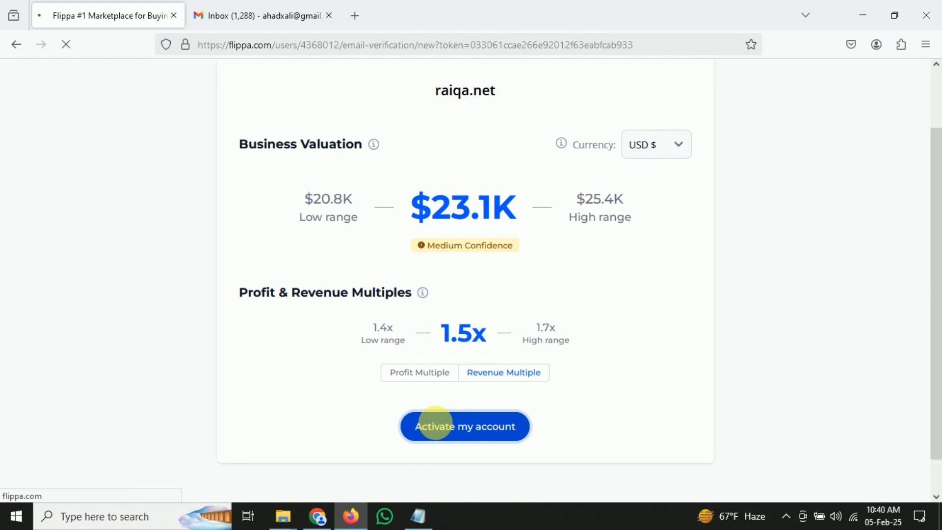
pyautogui.click(246, 7)
pyautogui.doubleClick(411, 438)
pyautogui.hotkey('ctrl', 'c')
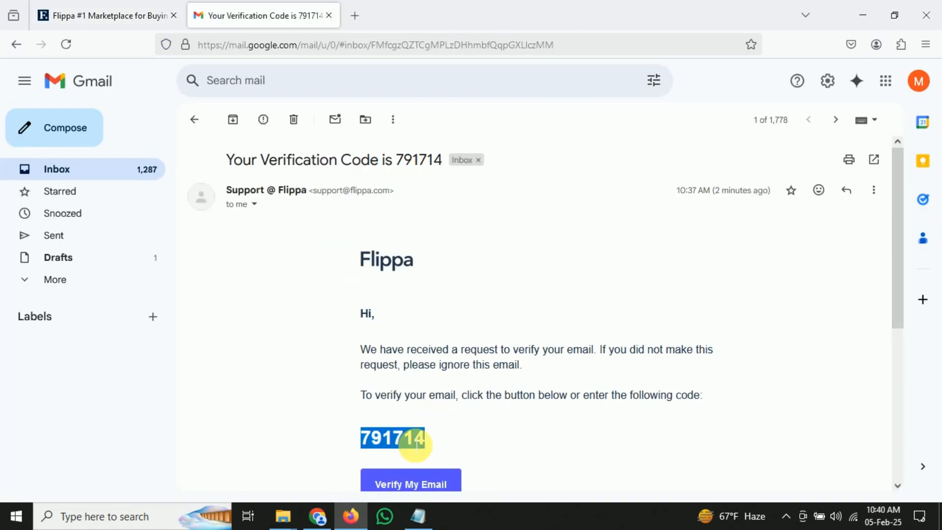
pyautogui.click(84, 5)
pyautogui.hotkey('ctrl', 'v')
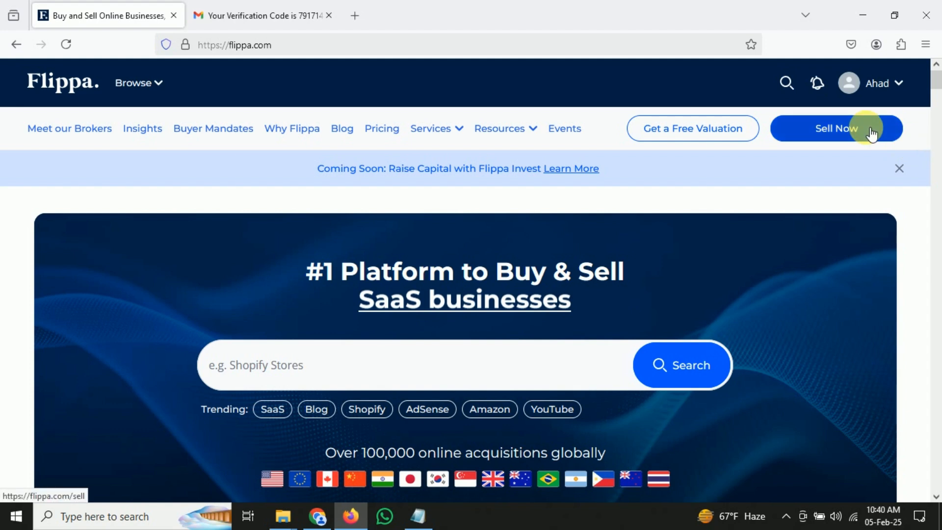
# Start selling raiqa.net, choosing Digital Agencies and then the Digital Agency sub-category
pyautogui.click(872, 134)
pyautogui.click(427, 361)
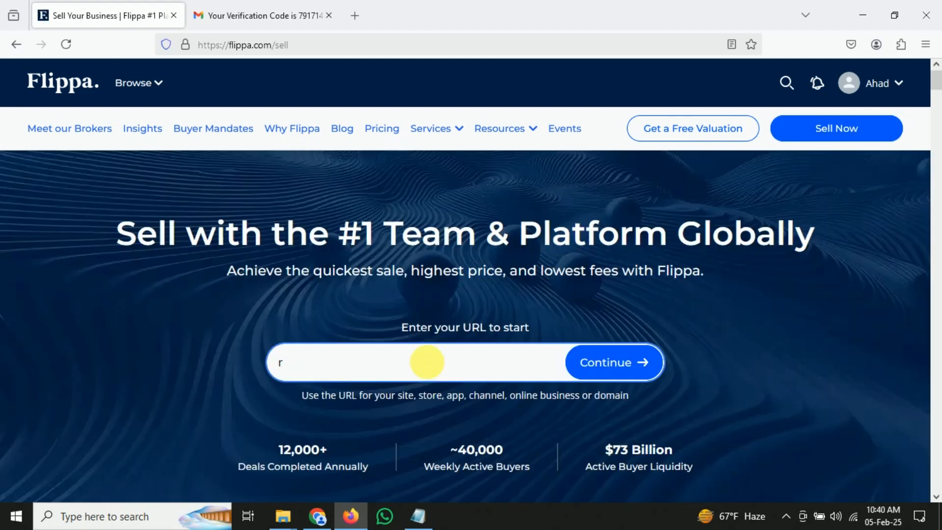
pyautogui.write('raiqa.net')
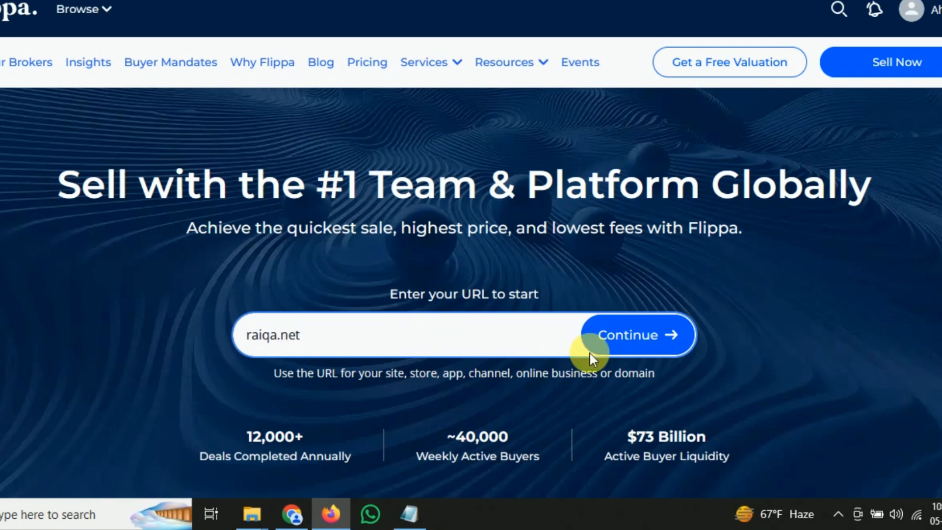
pyautogui.click(623, 335)
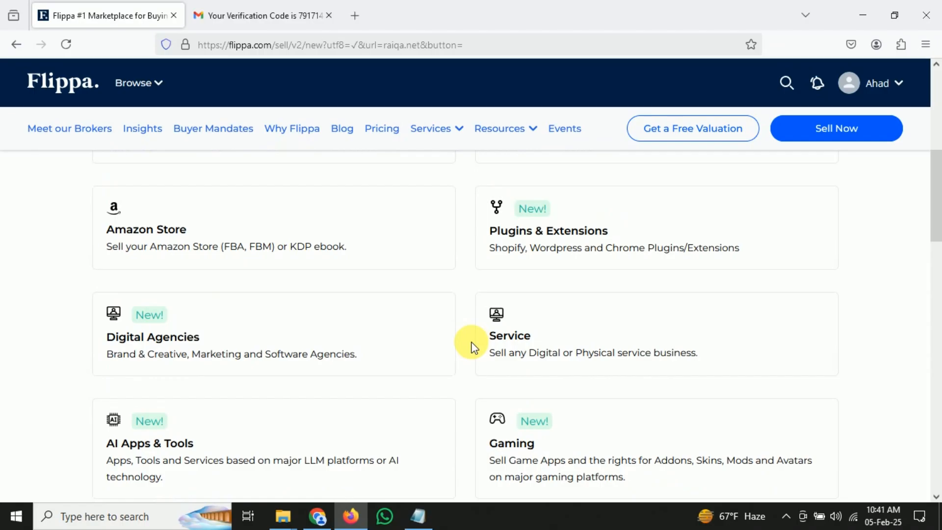
pyautogui.click(185, 346)
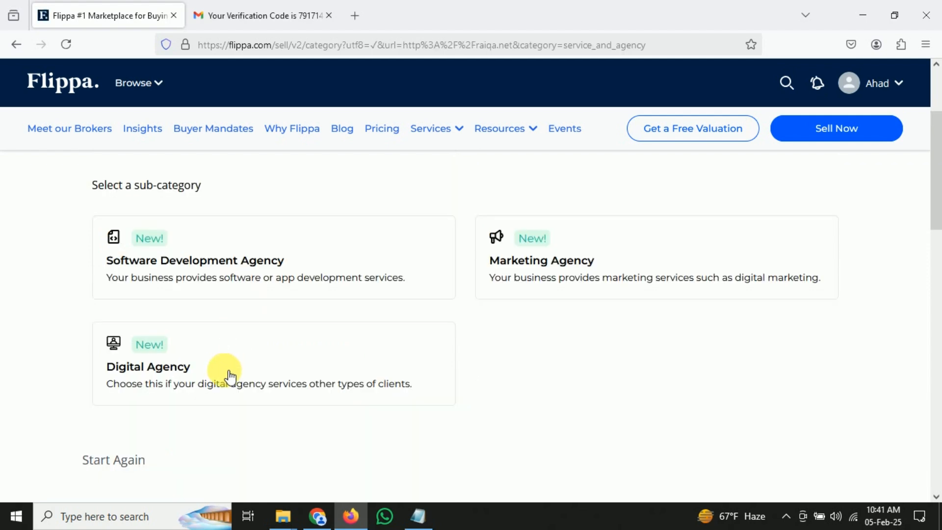
pyautogui.click(231, 376)
# Save business name Raiqa, start year 2024, industry Business and 20000 annual revenue
pyautogui.click(305, 244)
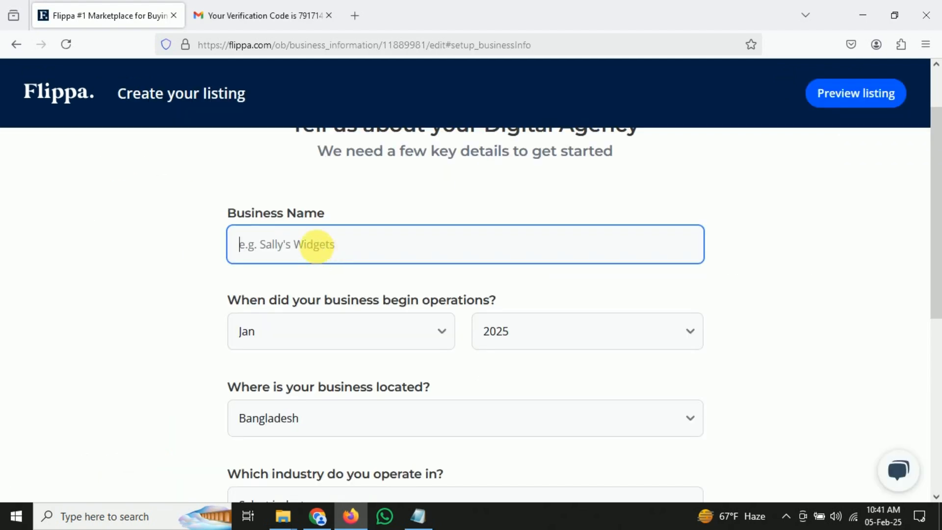
pyautogui.write('Raiqa')
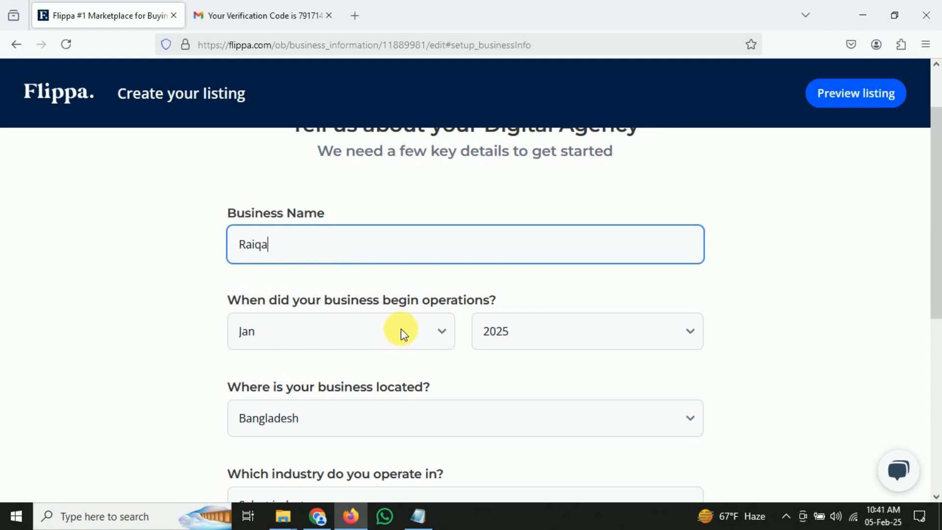
pyautogui.click(589, 337)
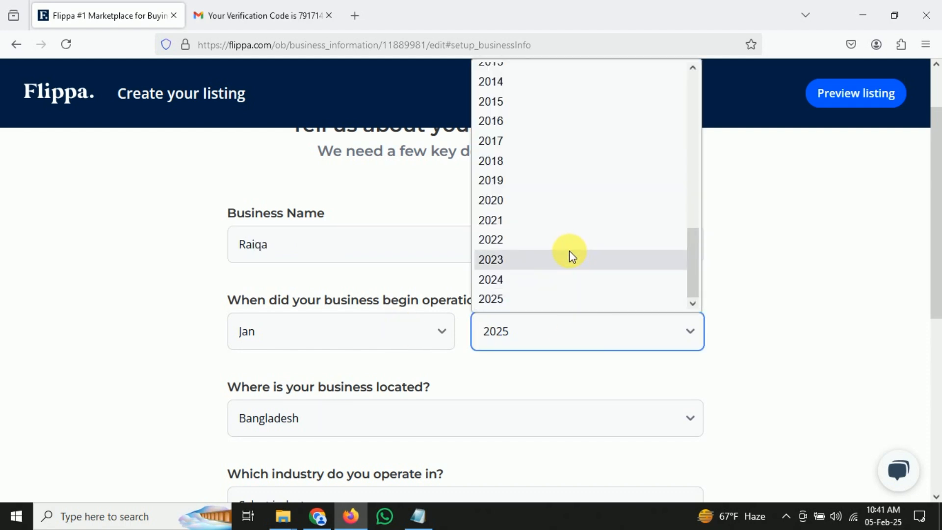
pyautogui.click(561, 276)
pyautogui.scroll(-2, 511, 360)
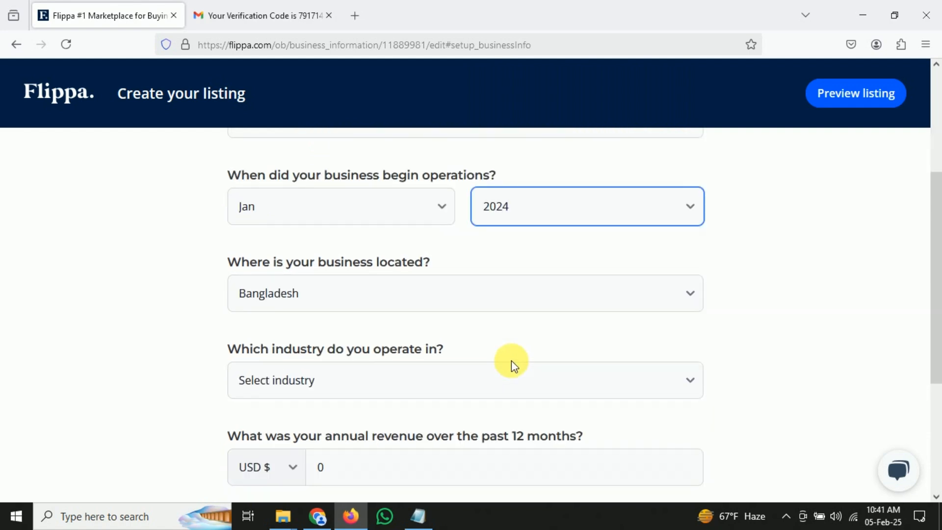
pyautogui.scroll(-1, 410, 375)
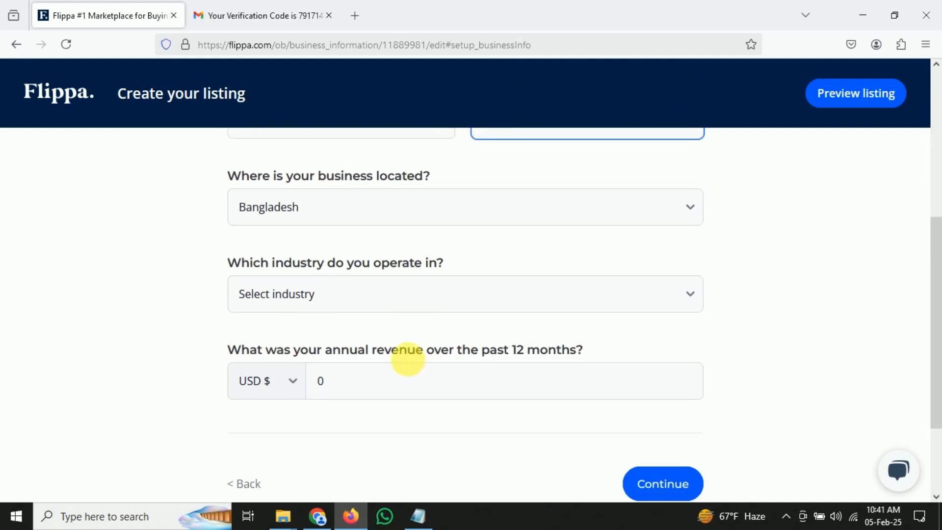
pyautogui.click(412, 297)
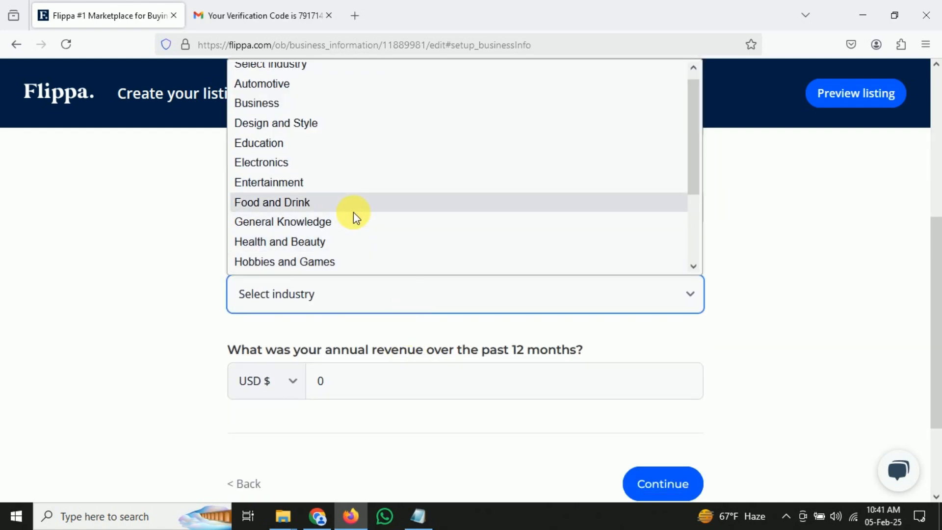
pyautogui.click(335, 105)
pyautogui.scroll(-2, 337, 256)
pyautogui.click(323, 316)
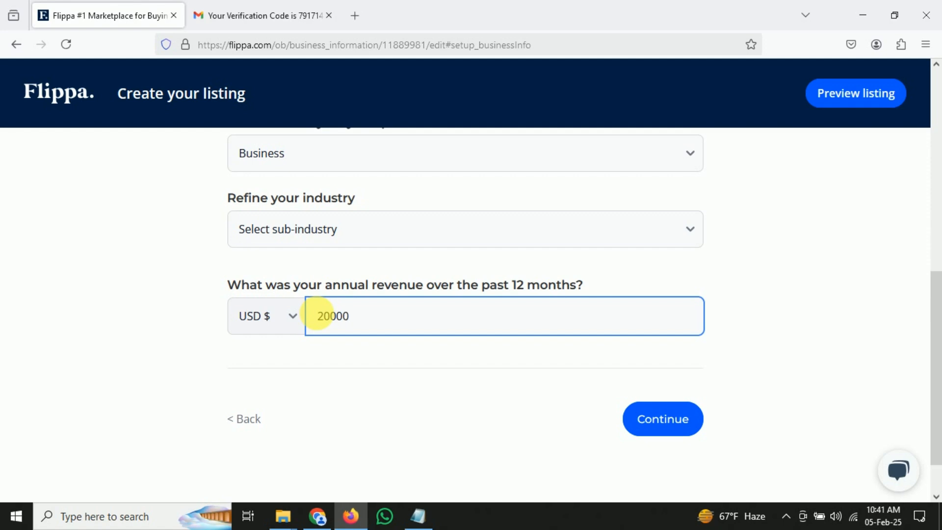
pyautogui.write('20000')
pyautogui.click(656, 419)
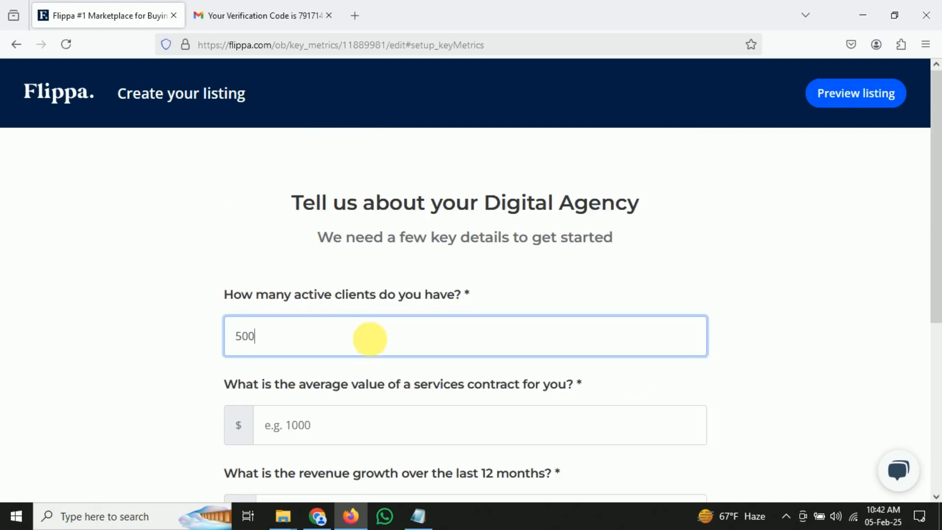
# Enter a $700 average contract value and 50% revenue growth as key metrics
pyautogui.scroll(-1, 371, 373)
pyautogui.click(388, 374)
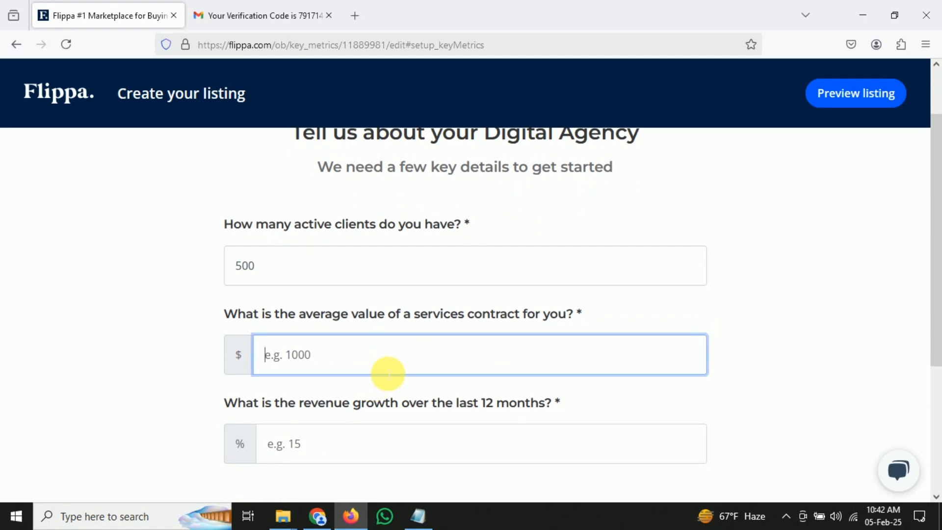
pyautogui.write('700')
pyautogui.scroll(-2, 378, 363)
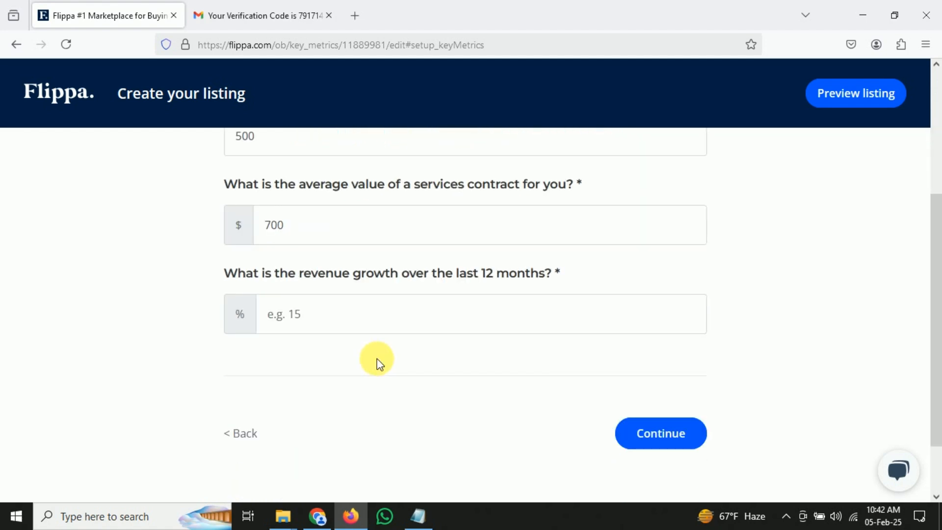
pyautogui.click(353, 308)
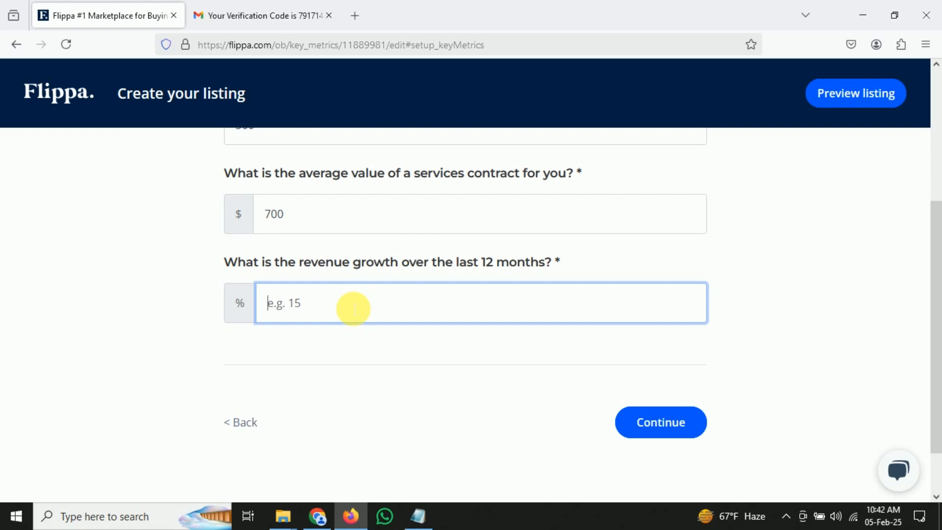
pyautogui.write('50')
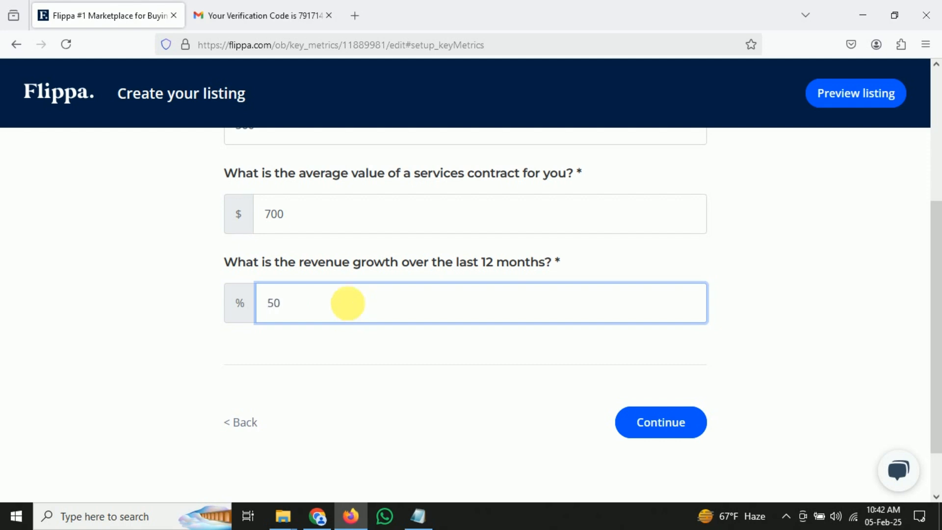
pyautogui.click(653, 412)
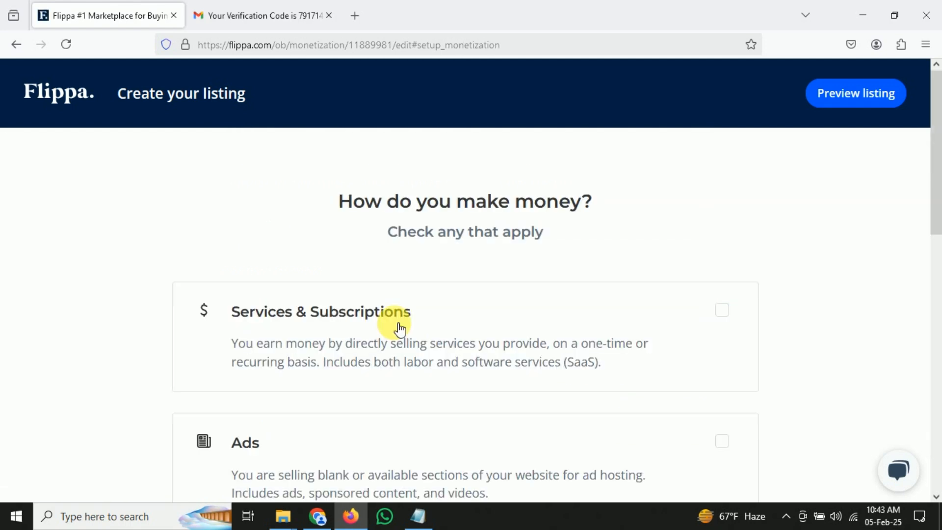
# Mark Services & Subscriptions and Ads as the business's income sources
pyautogui.scroll(-10, 434, 363)
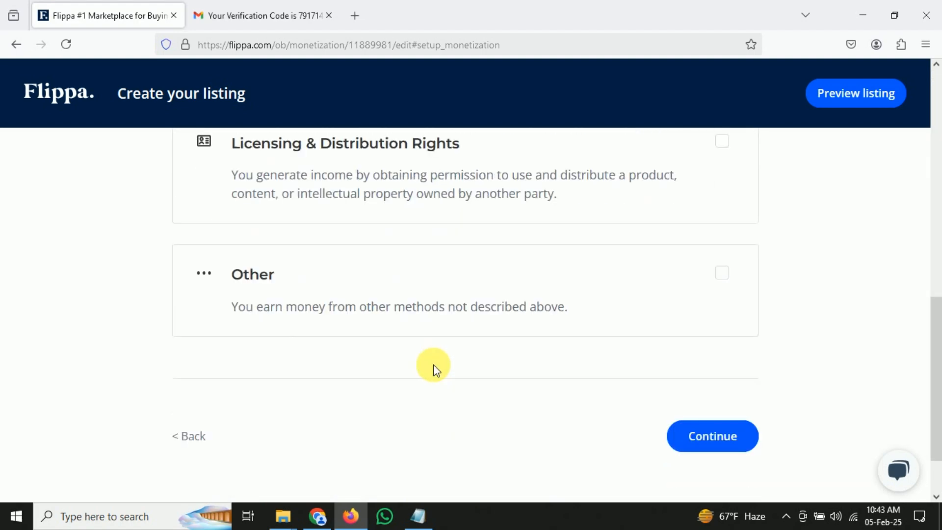
pyautogui.scroll(10, 434, 364)
pyautogui.click(400, 324)
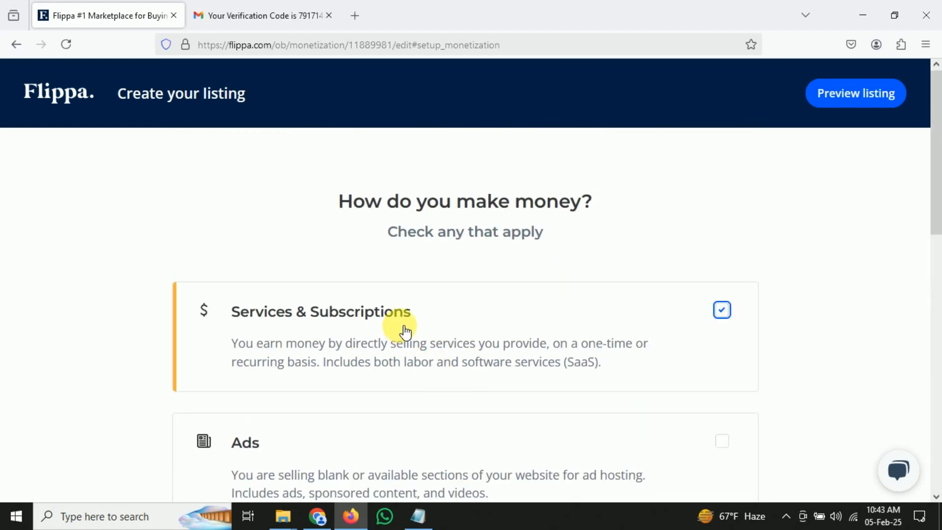
pyautogui.scroll(-5, 410, 336)
pyautogui.scroll(2, 415, 330)
pyautogui.click(415, 305)
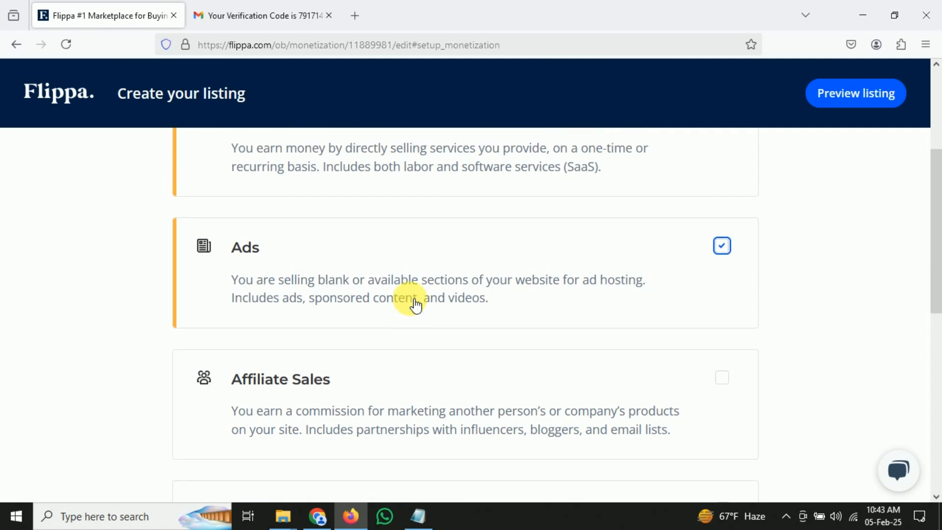
pyautogui.scroll(4, 414, 305)
pyautogui.scroll(-4, 444, 330)
pyautogui.scroll(-3, 446, 329)
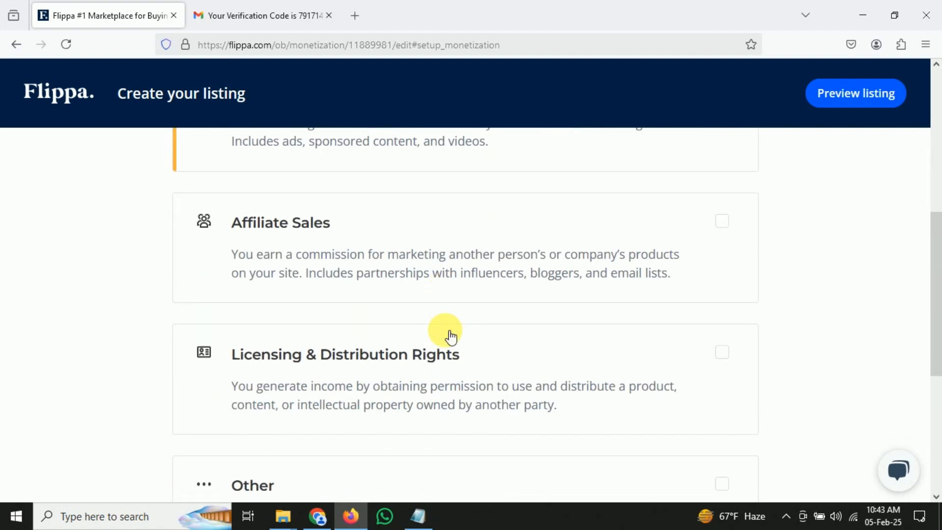
pyautogui.scroll(-5, 448, 336)
pyautogui.click(717, 364)
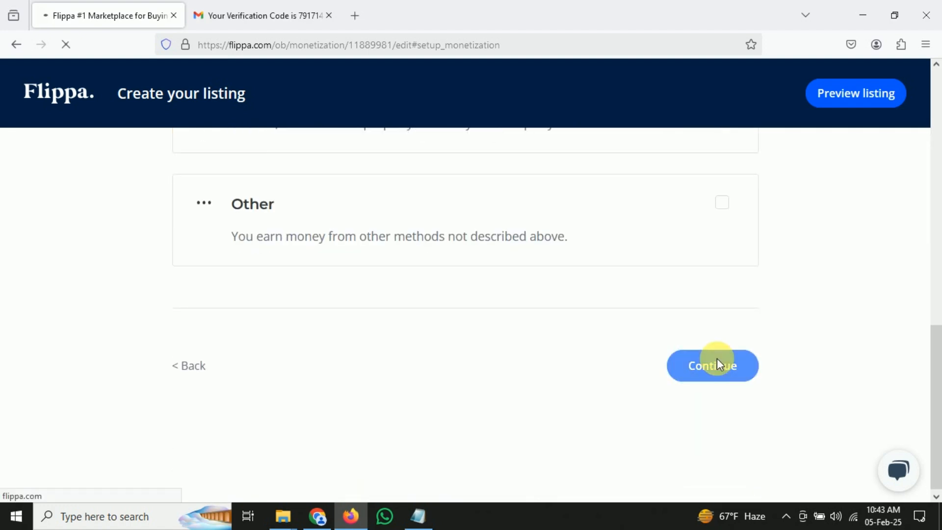
# Choose Payoneer, PayPal and Stripe as the products the business uses
pyautogui.scroll(-1, 557, 383)
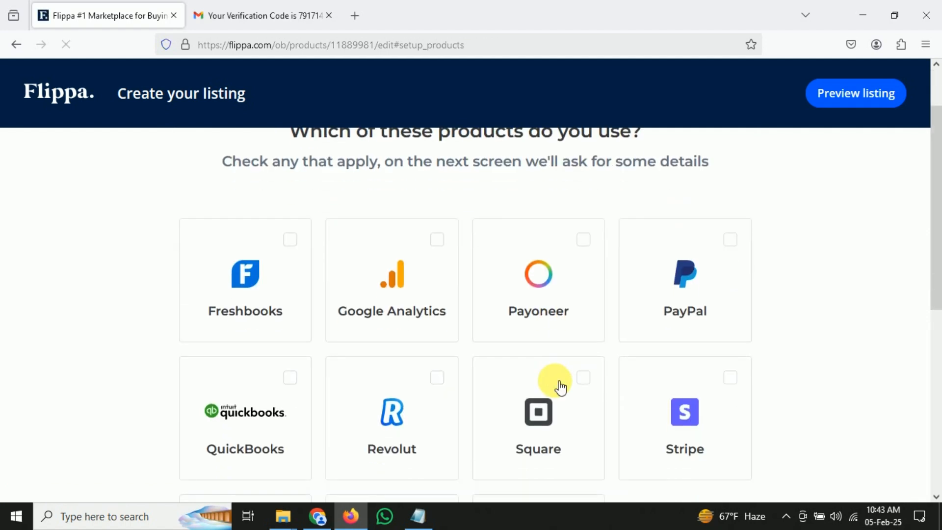
pyautogui.scroll(2, 559, 387)
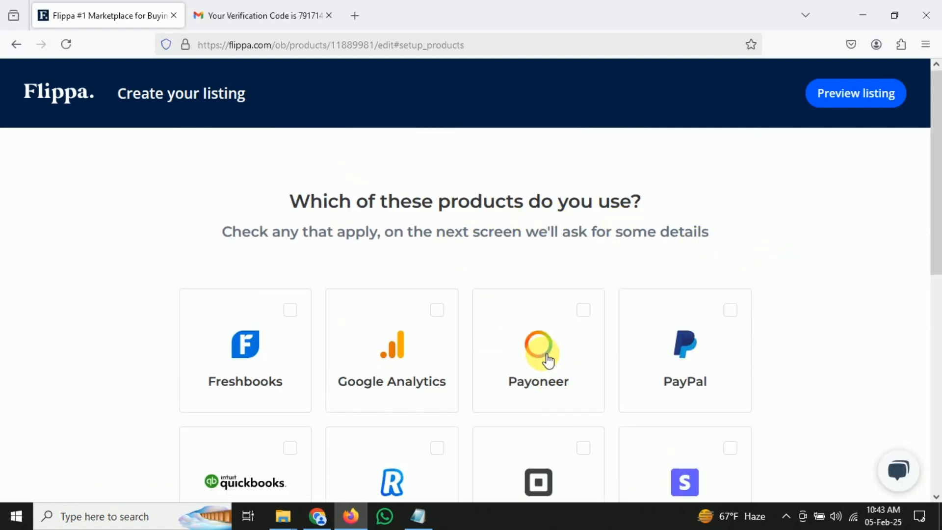
pyautogui.click(548, 361)
pyautogui.click(679, 351)
pyautogui.scroll(-4, 672, 363)
pyautogui.click(670, 292)
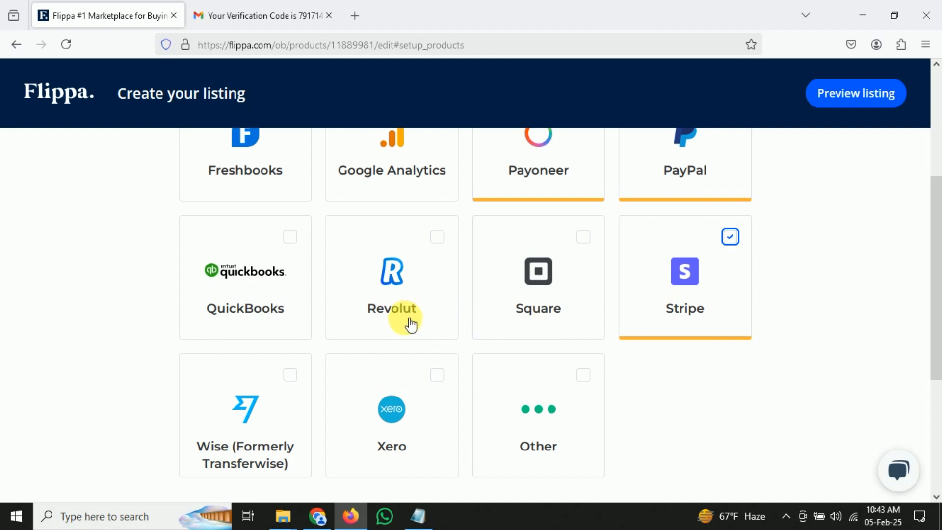
pyautogui.scroll(-4, 408, 326)
pyautogui.click(696, 386)
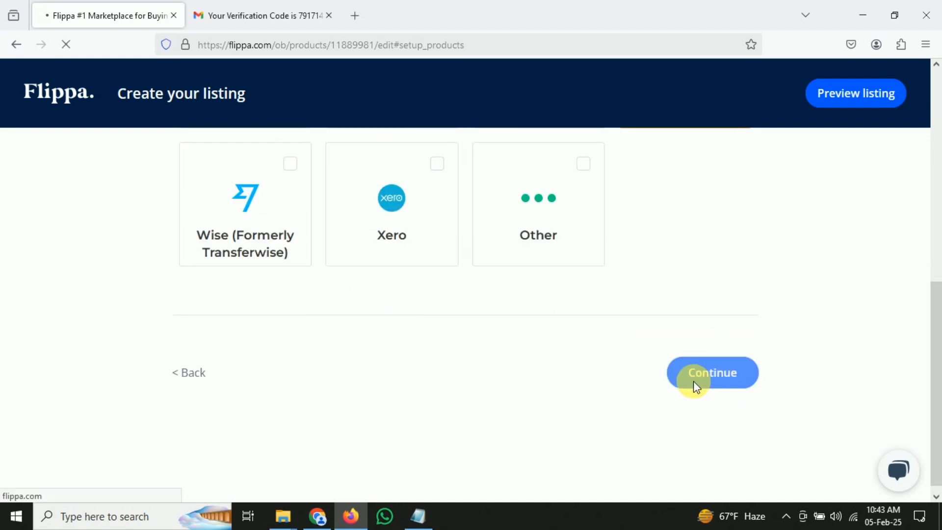
# Try connecting PayPal, close its popup, and skip past the integrations step
pyautogui.scroll(-2, 488, 393)
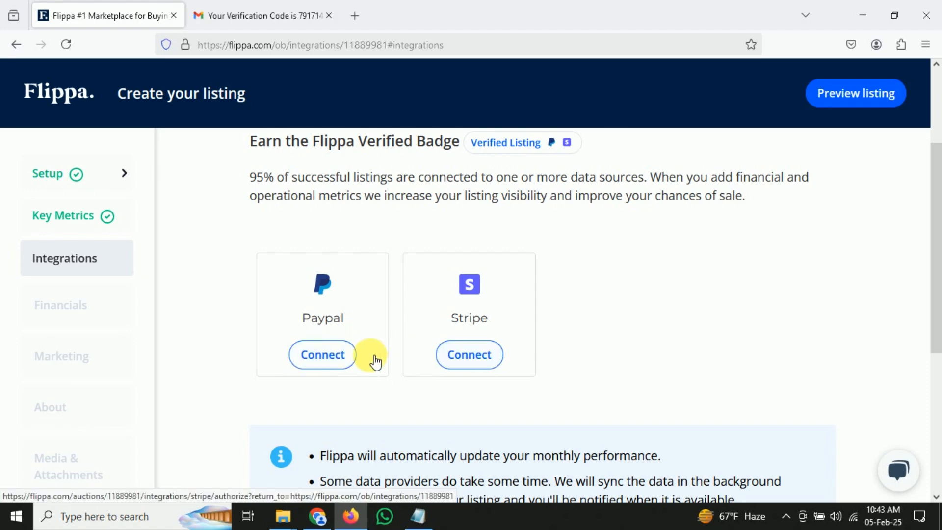
pyautogui.click(322, 354)
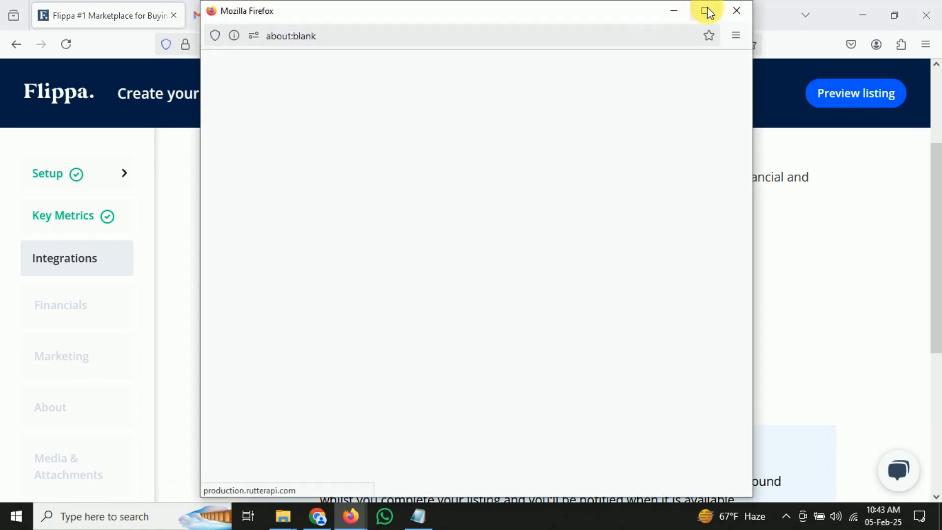
pyautogui.click(736, 10)
pyautogui.scroll(-3, 498, 305)
pyautogui.click(778, 363)
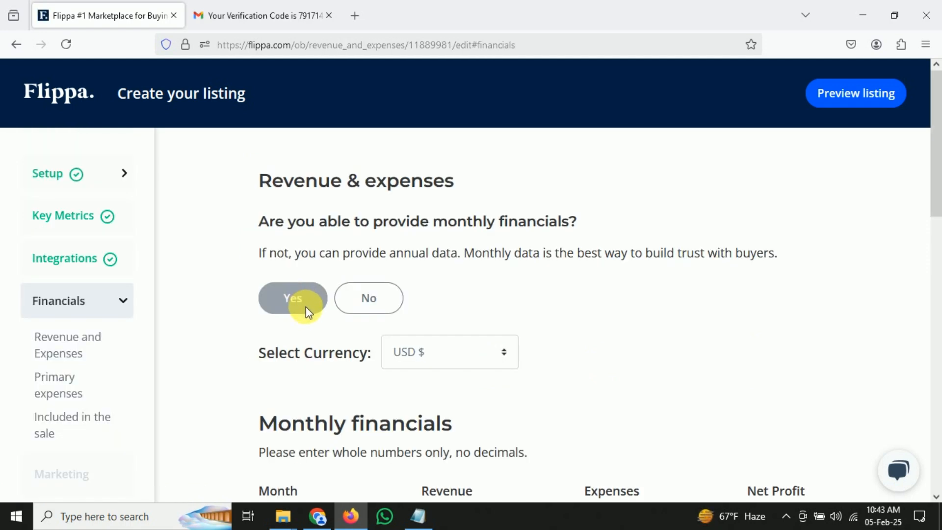
# Fill in February 2024 figures and March 2024 revenue 4500 with expenses 1400
pyautogui.scroll(-4, 305, 306)
pyautogui.click(516, 346)
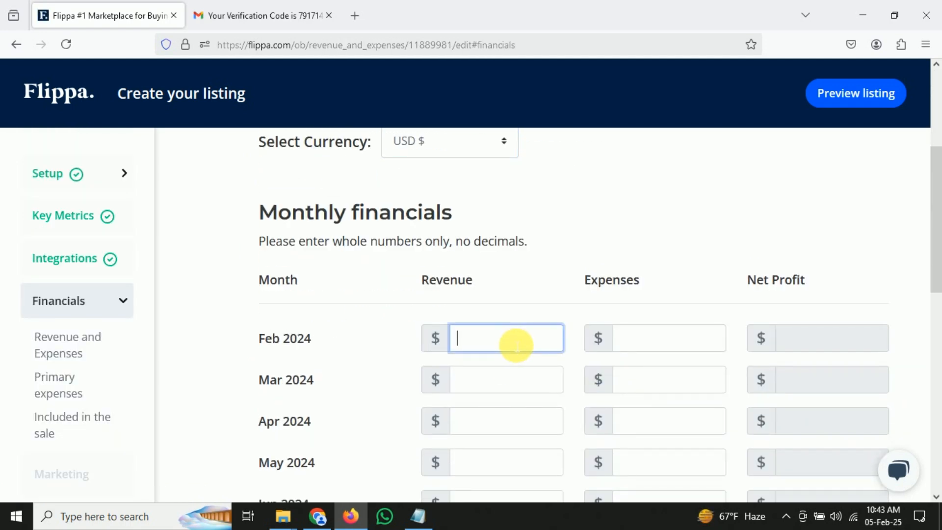
pyautogui.scroll(-1, 504, 336)
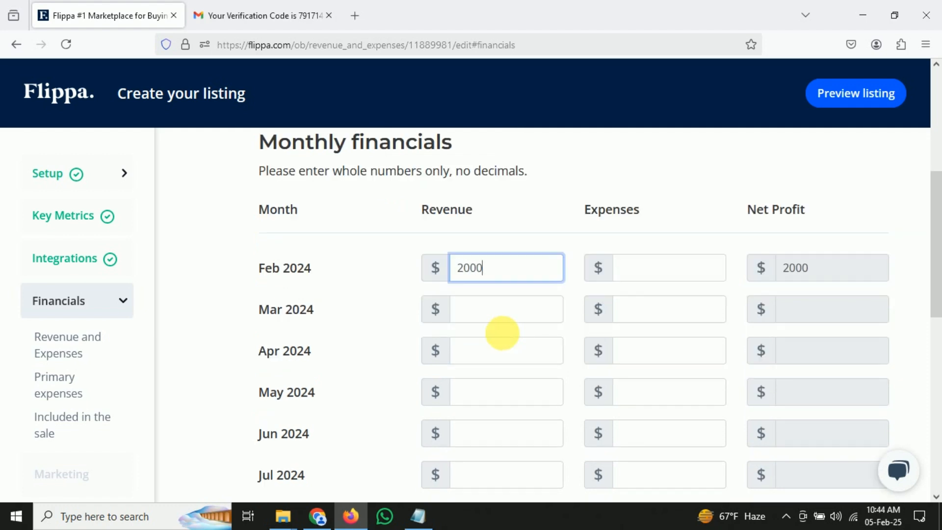
pyautogui.click(655, 277)
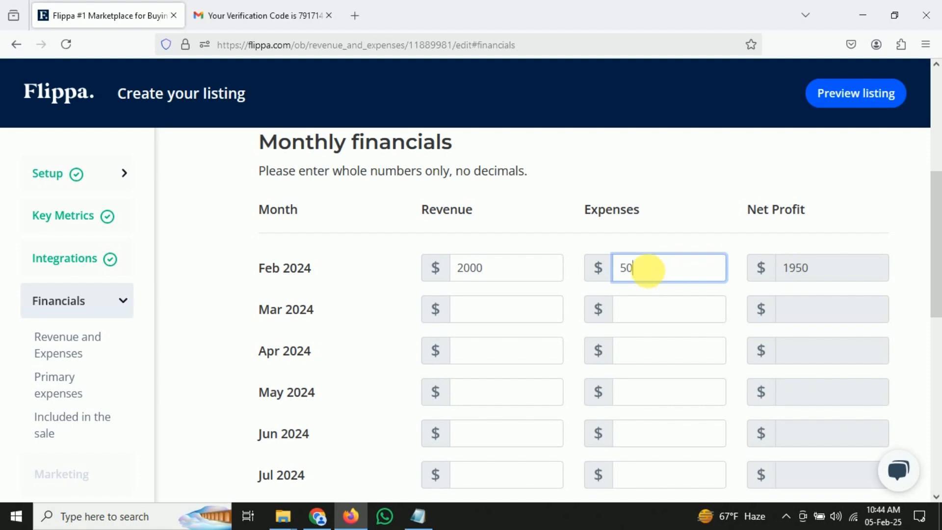
pyautogui.click(547, 315)
pyautogui.write('4500')
pyautogui.click(657, 312)
pyautogui.write('1400')
# Enter 100 for the next monthly figure and save financials totalling $5350 net profit
pyautogui.scroll(-1, 657, 314)
pyautogui.click(635, 330)
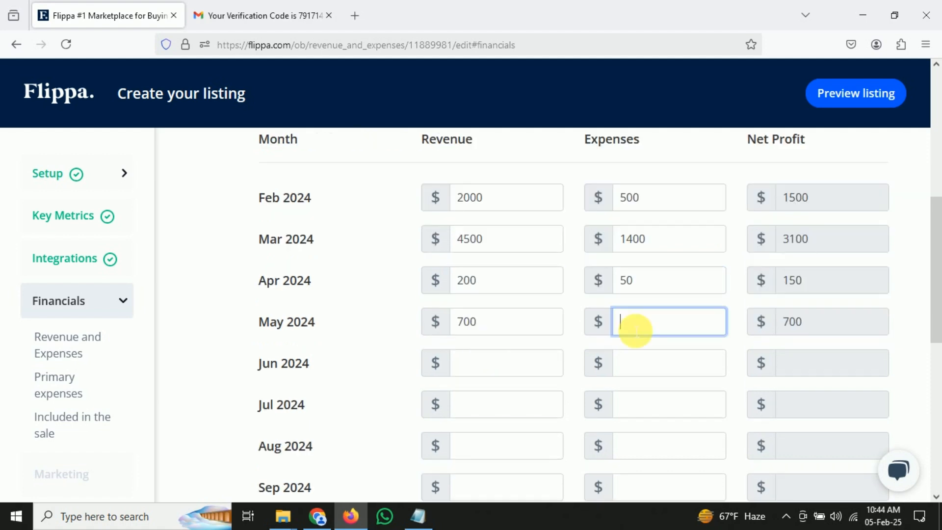
pyautogui.write('100')
pyautogui.scroll(-2, 684, 369)
pyautogui.scroll(-4, 684, 372)
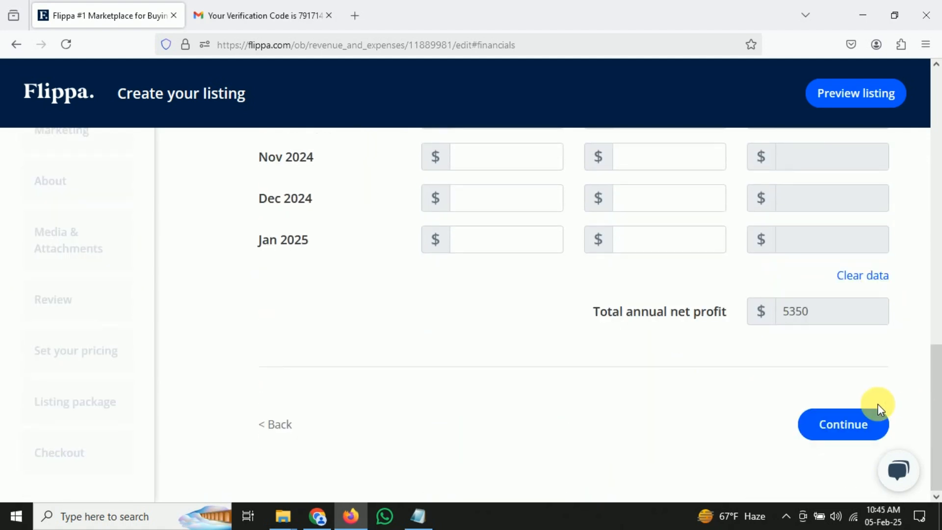
pyautogui.click(868, 424)
pyautogui.moveTo(405, 305); pyautogui.dragTo(273, 302)
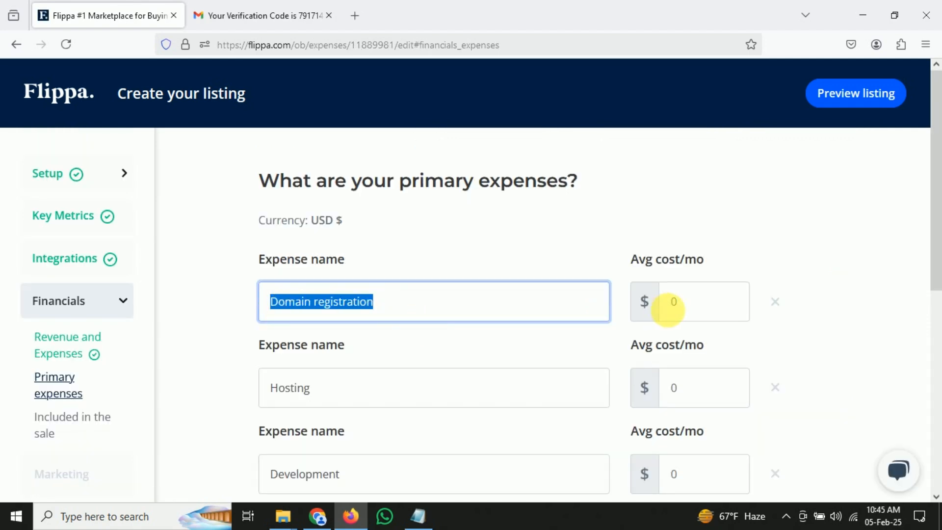
# Set Domain registration to $12 and Hosting to $10 monthly, leaving other expenses at 0
pyautogui.click(637, 310)
pyautogui.write('12')
pyautogui.scroll(-1, 420, 343)
pyautogui.press('Tab')
pyautogui.press('Tab')
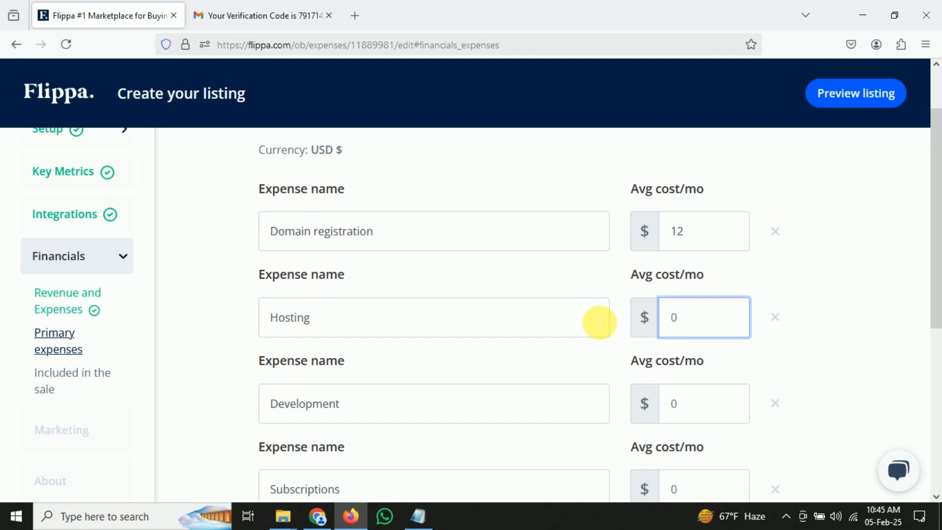
pyautogui.write('10')
pyautogui.press('Tab')
pyautogui.press('Tab')
pyautogui.scroll(-2, 719, 420)
pyautogui.press('Tab')
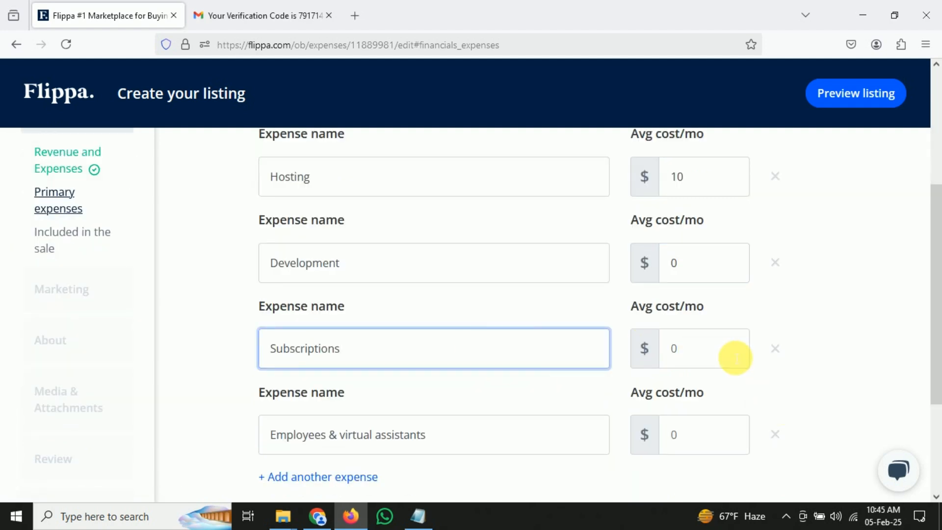
pyautogui.click(670, 350)
pyautogui.scroll(-2, 399, 305)
pyautogui.click(399, 305)
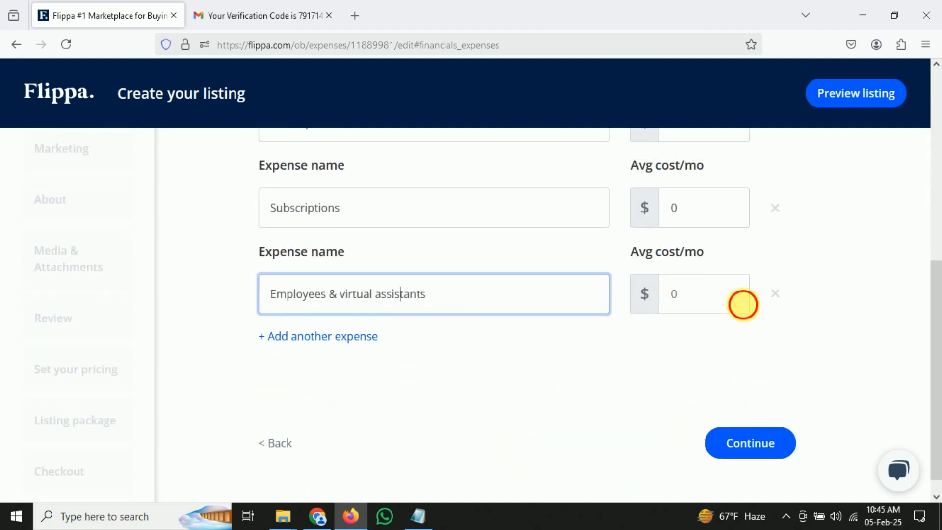
pyautogui.click(740, 305)
pyautogui.click(757, 440)
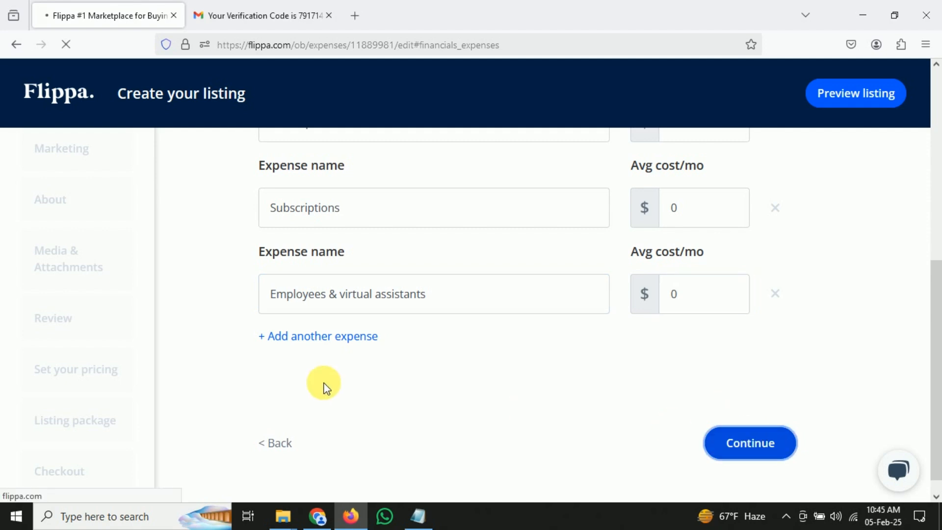
# Include Website files, Domains, Email address and the Email subscriber list as sale assets
pyautogui.click(266, 276)
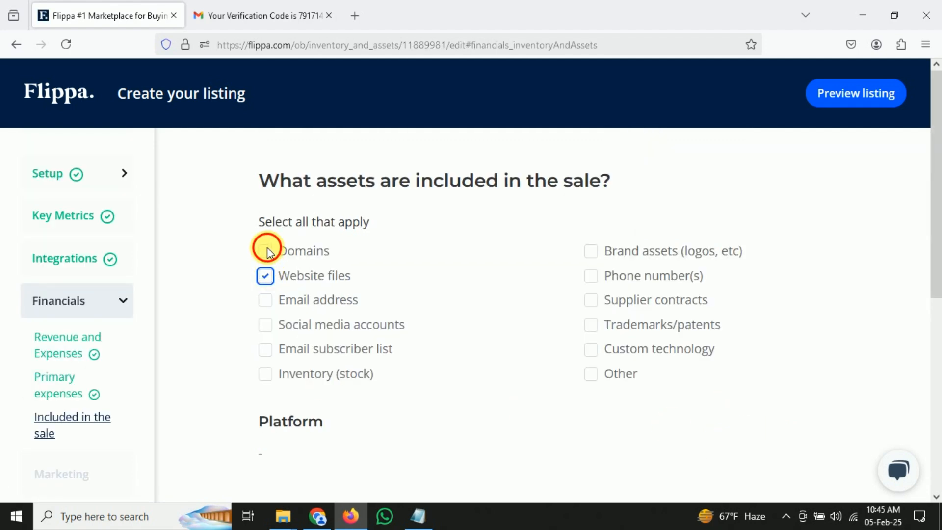
pyautogui.click(266, 251)
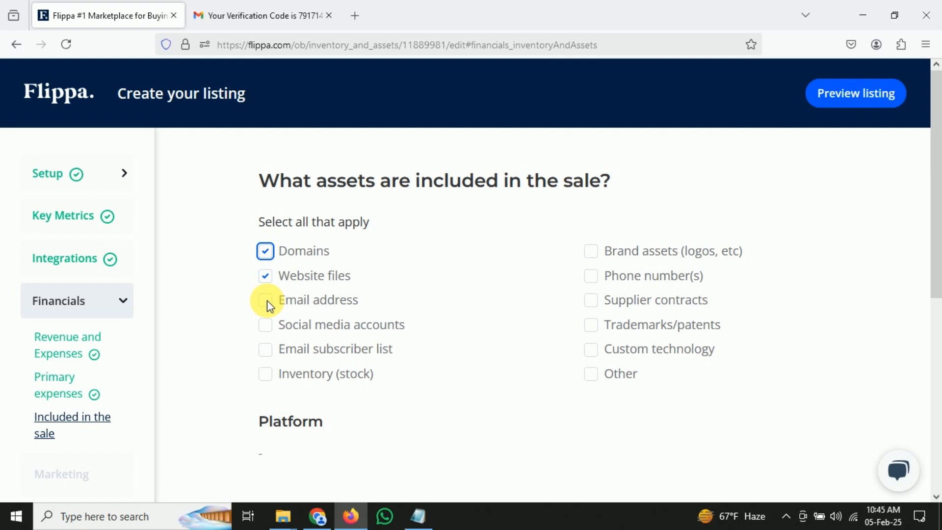
pyautogui.click(267, 300)
pyautogui.click(345, 352)
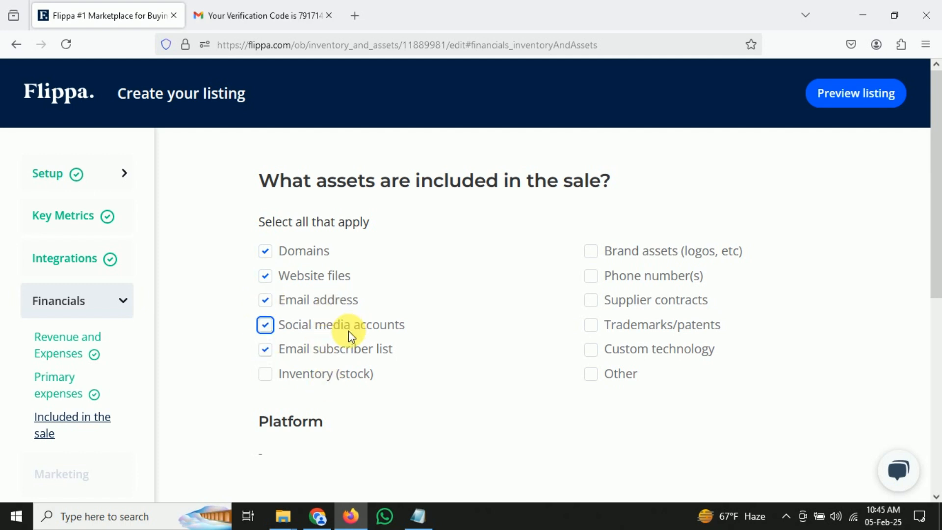
pyautogui.scroll(-5, 589, 338)
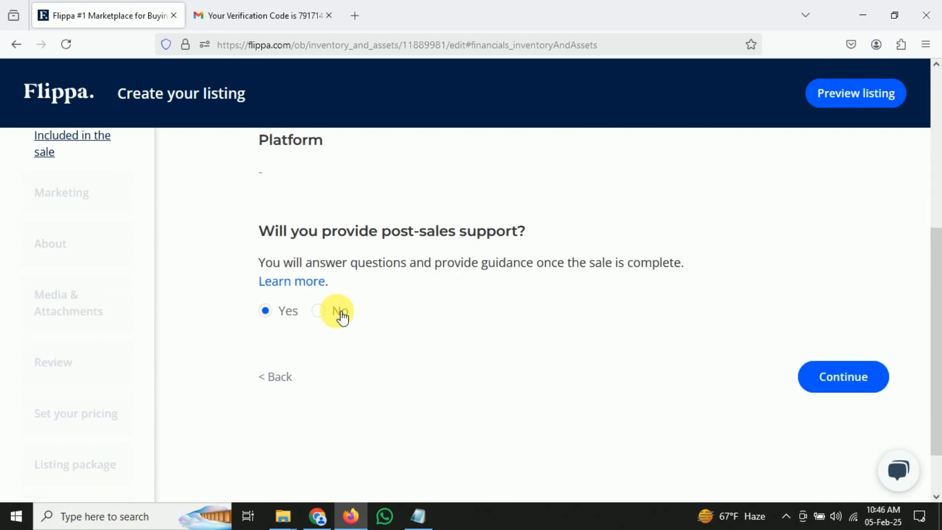
pyautogui.click(852, 383)
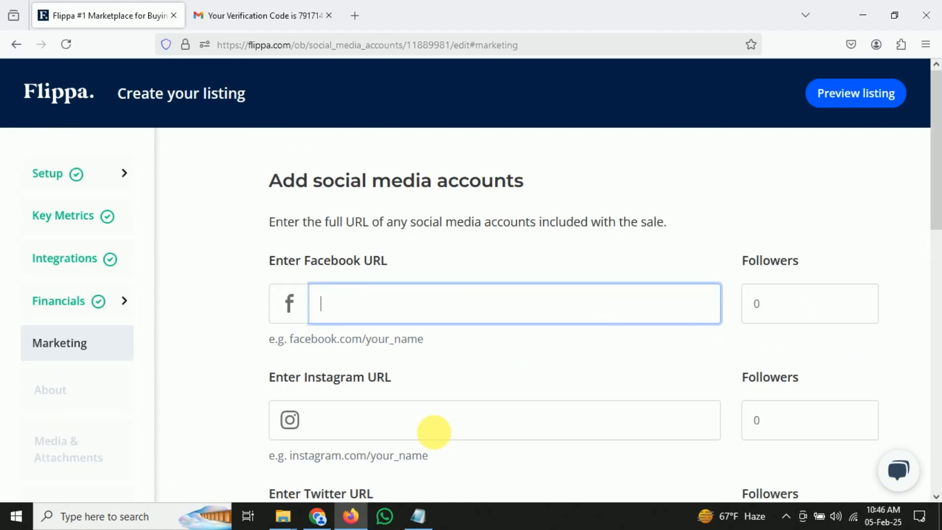
# Skip adding social accounts on Marketing and start typing the listing summary
pyautogui.click(443, 416)
pyautogui.scroll(-5, 536, 419)
pyautogui.scroll(-7, 493, 408)
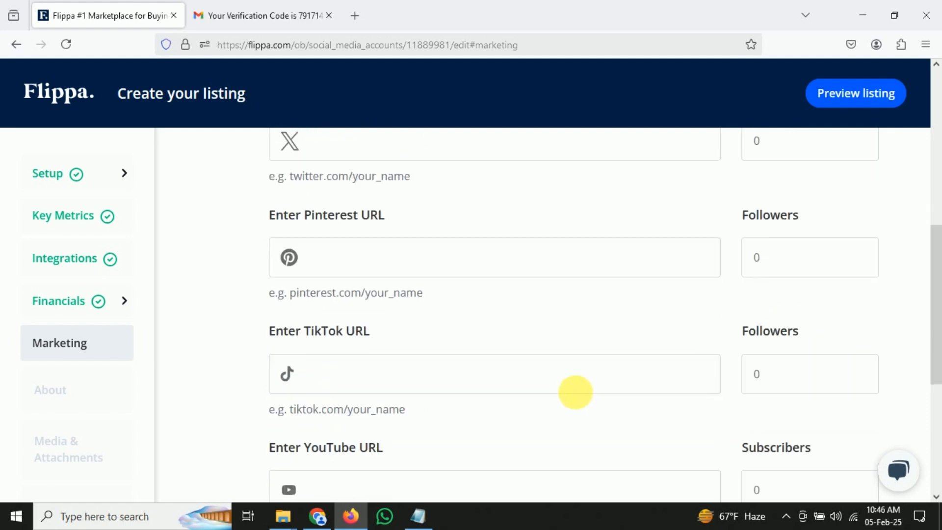
pyautogui.click(803, 432)
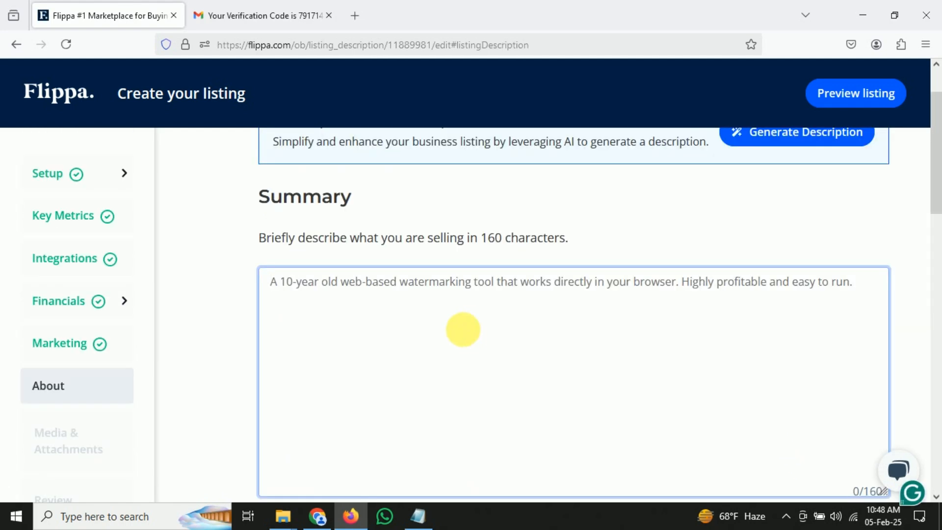
pyautogui.write('2 years old website')
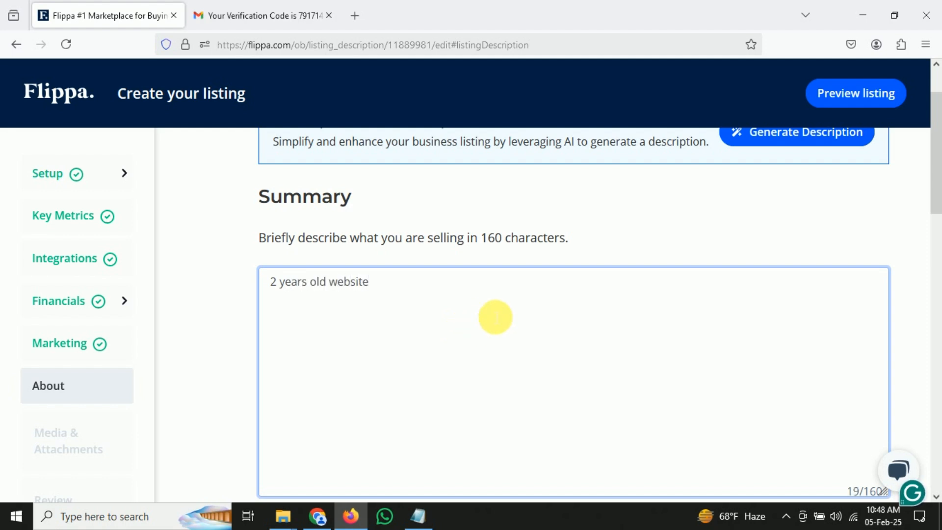
# Replace the template description with the pasted Raiqa.net sales pitch and continue to attachments
pyautogui.scroll(-8, 495, 315)
pyautogui.scroll(-3, 461, 381)
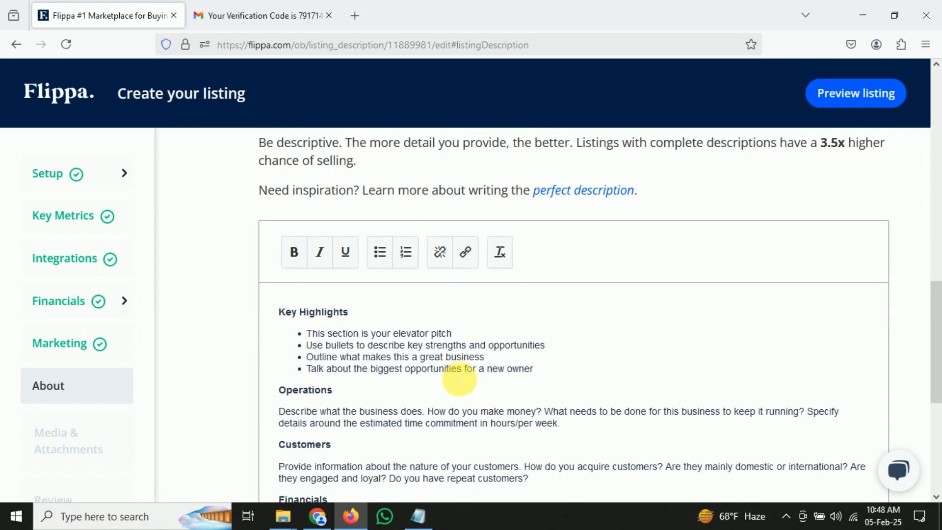
pyautogui.click(458, 368)
pyautogui.scroll(-3, 458, 368)
pyautogui.moveTo(417, 366); pyautogui.dragTo(318, 310)
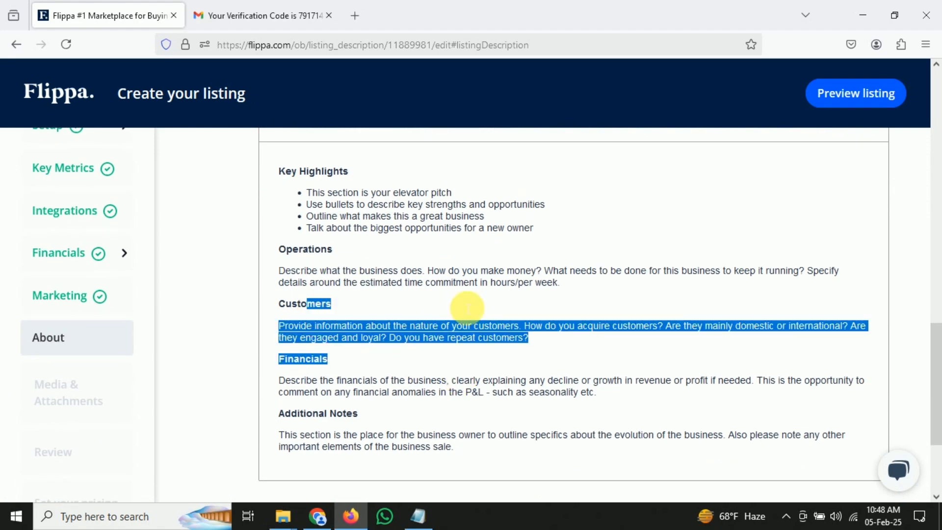
pyautogui.click(498, 320)
pyautogui.hotkey('ctrl', 'a')
pyautogui.press('BackSpace')
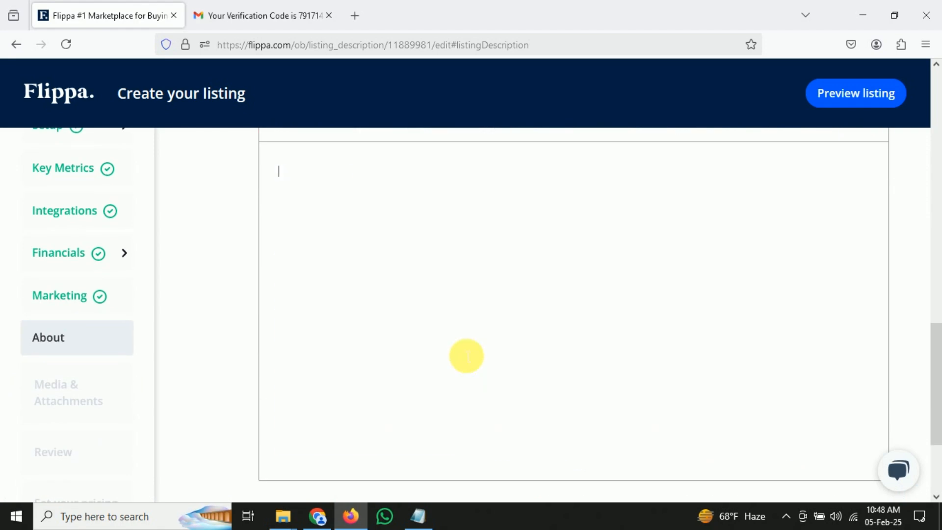
pyautogui.hotkey('ctrl', 'v')
pyautogui.scroll(2, 499, 311)
pyautogui.scroll(1, 497, 309)
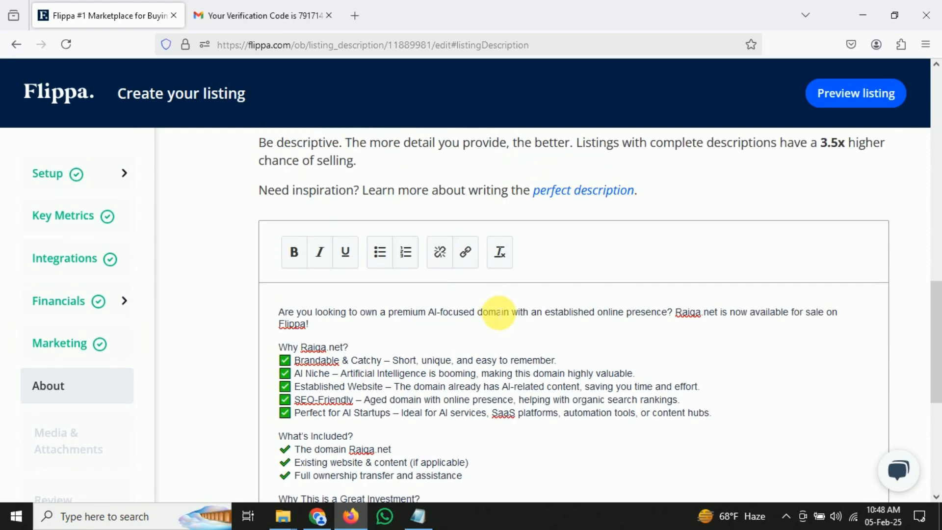
pyautogui.scroll(-5, 526, 337)
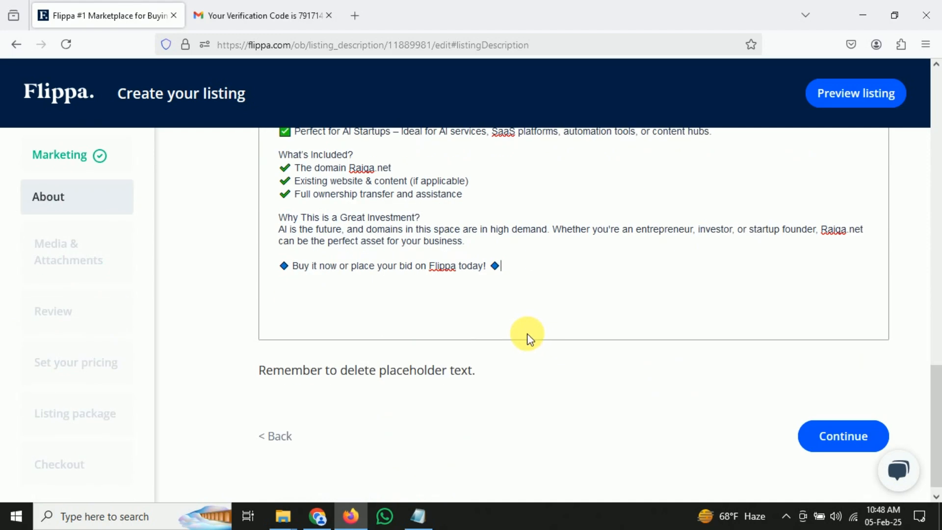
pyautogui.click(800, 430)
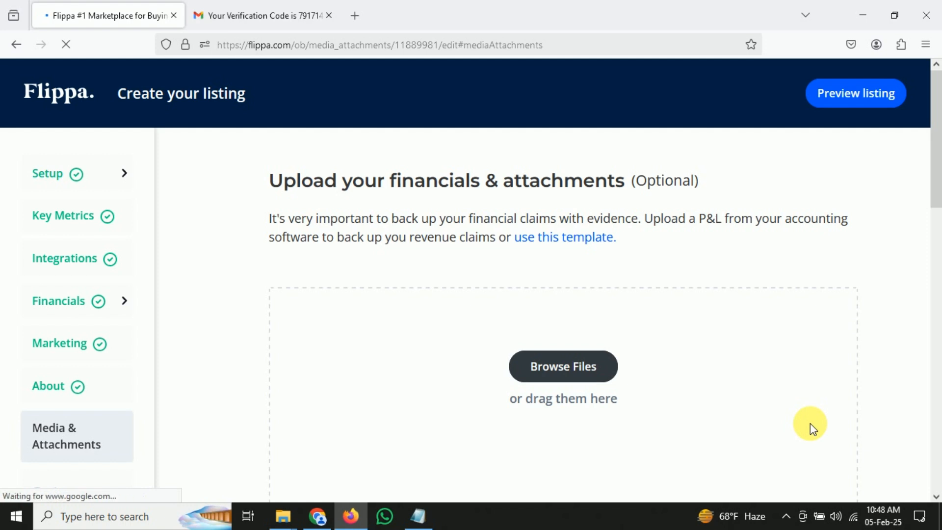
# Attach the 1 (1) image and reach the Review page suggesting USD $5,780–$7,060
pyautogui.scroll(-2, 743, 391)
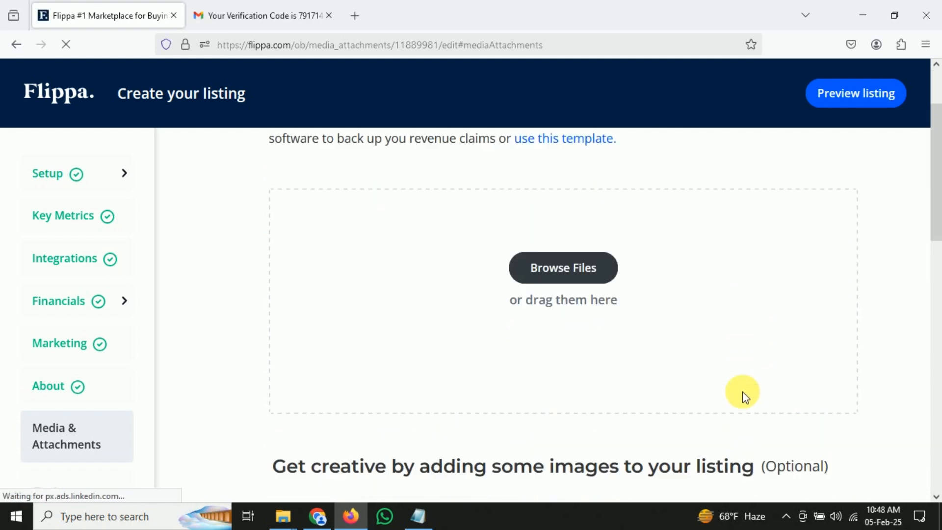
pyautogui.scroll(2, 743, 392)
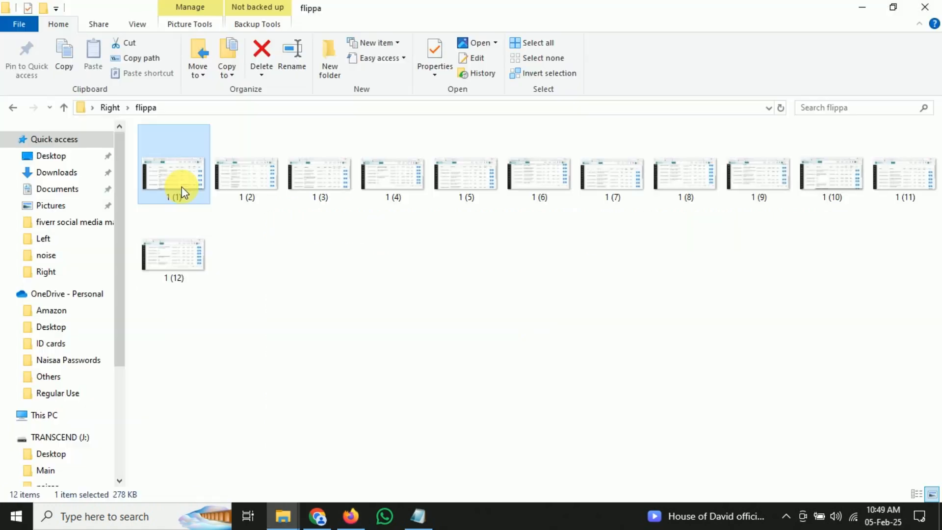
pyautogui.doubleClick(179, 189)
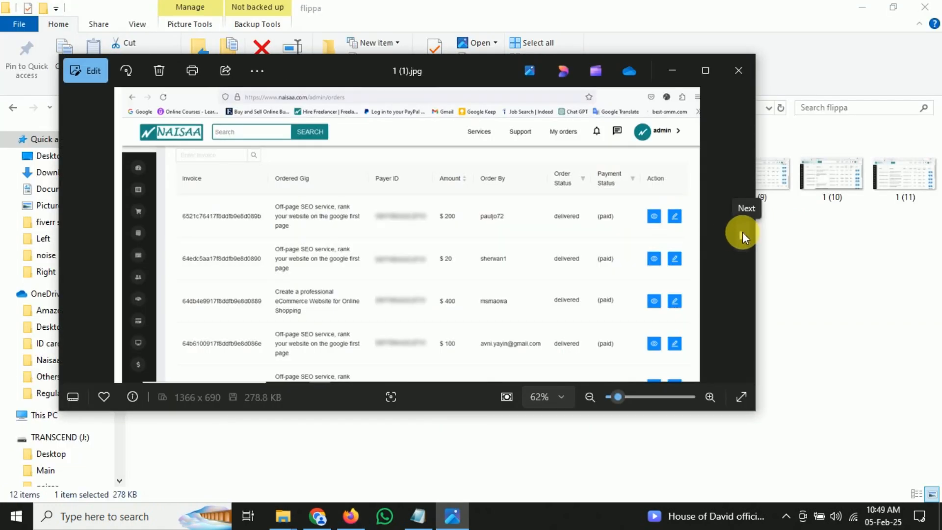
pyautogui.click(743, 231)
pyautogui.click(743, 232)
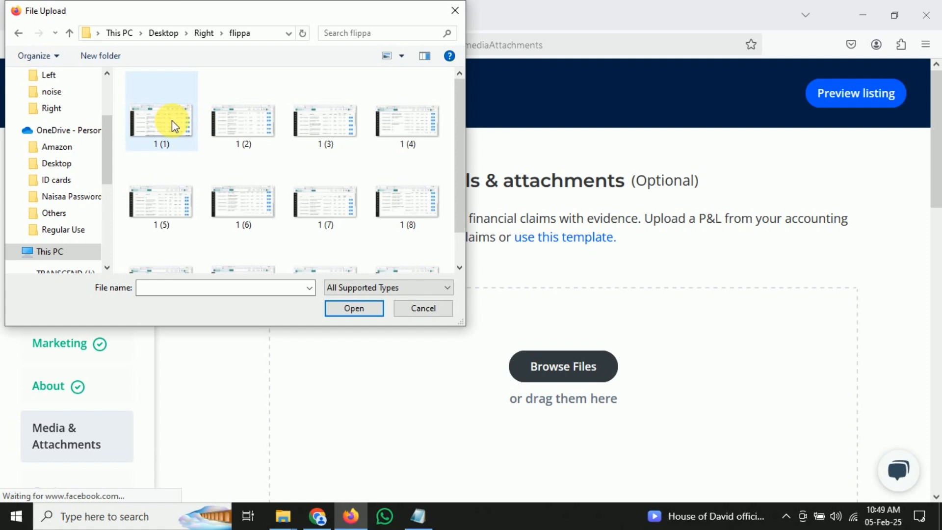
pyautogui.doubleClick(173, 122)
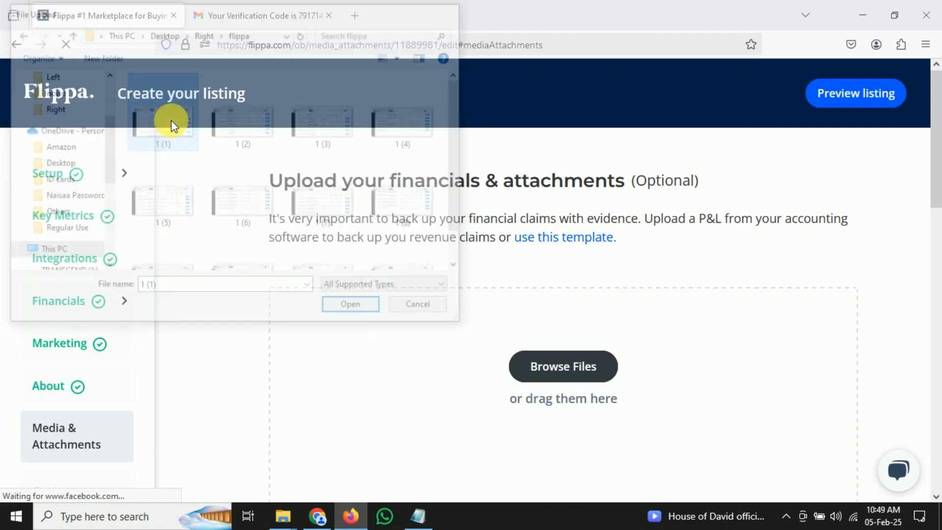
pyautogui.scroll(-10, 626, 263)
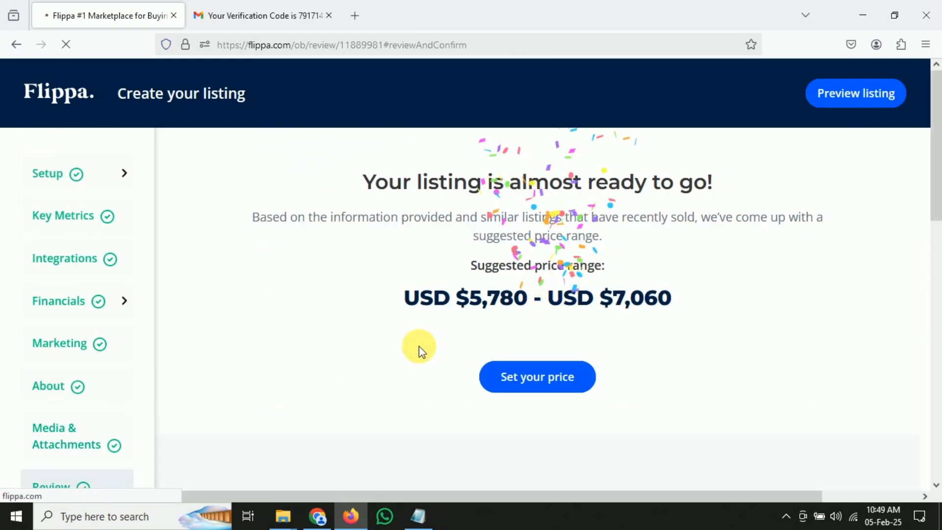
# Price the auction with a USD 4335 starting bid, 5780 reserve, 30 days and no buy-it-now
pyautogui.scroll(-3, 466, 324)
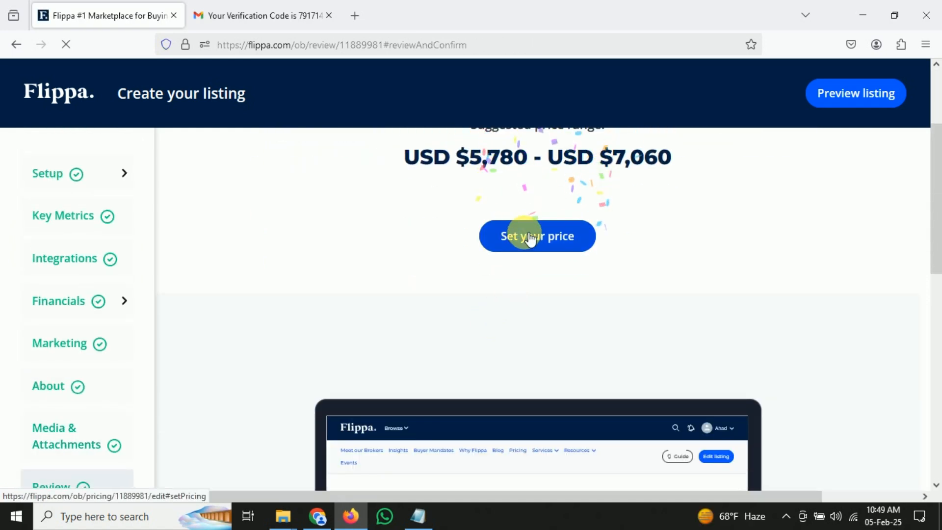
pyautogui.scroll(3, 536, 311)
pyautogui.click(535, 380)
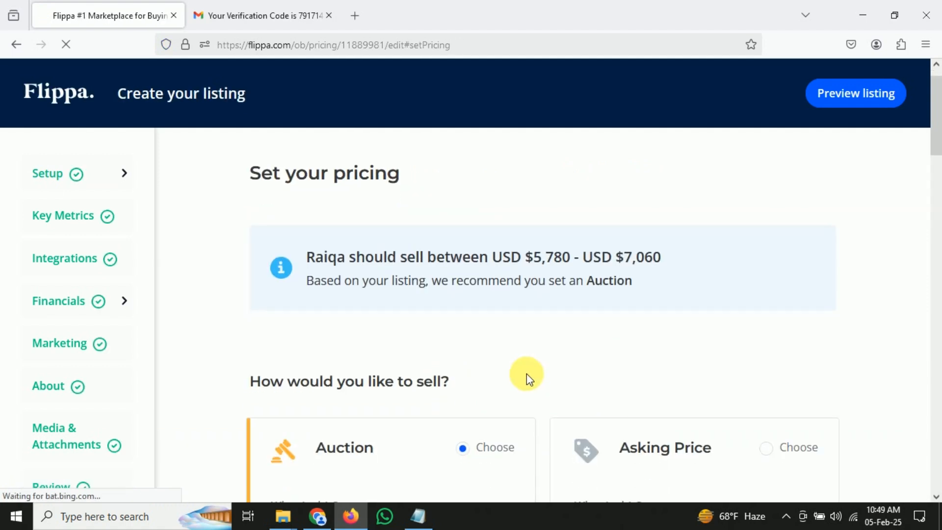
pyautogui.scroll(-4, 530, 378)
pyautogui.scroll(-2, 532, 380)
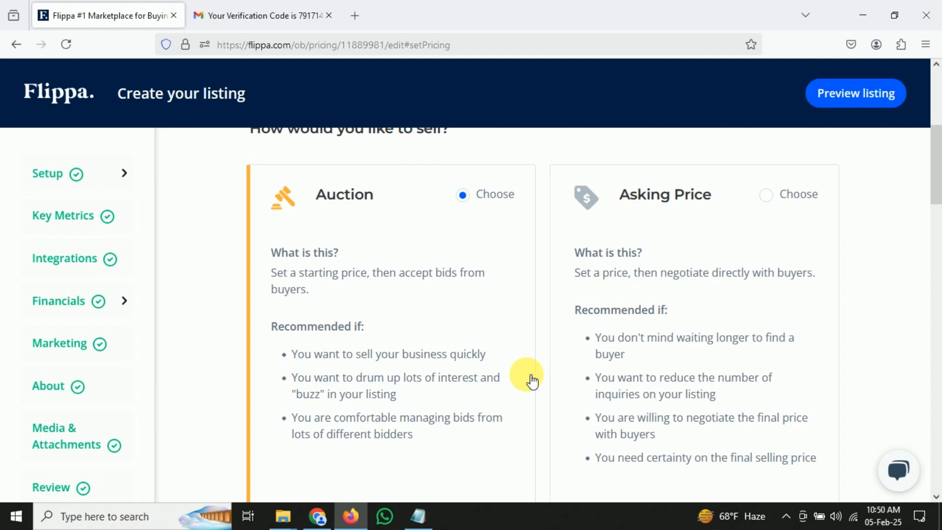
pyautogui.scroll(-6, 532, 381)
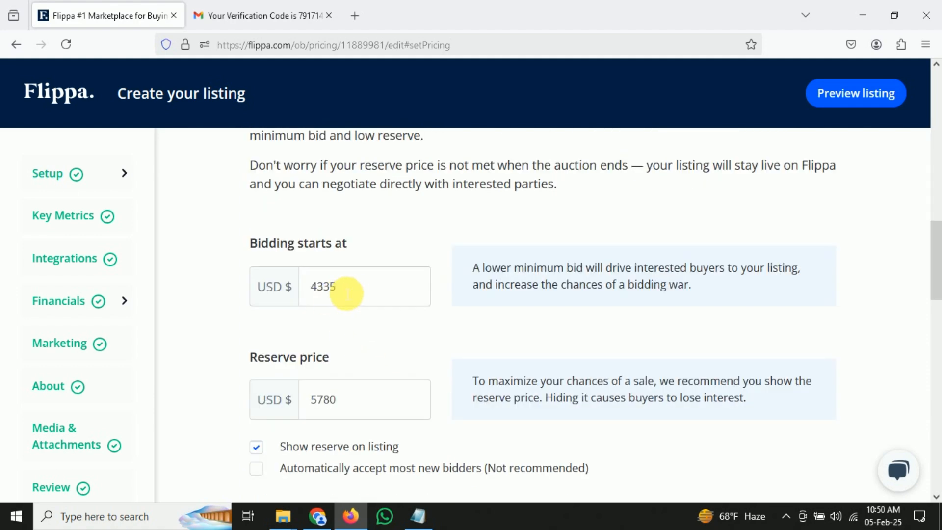
pyautogui.click(334, 287)
pyautogui.hotkey('shift', 'Left')
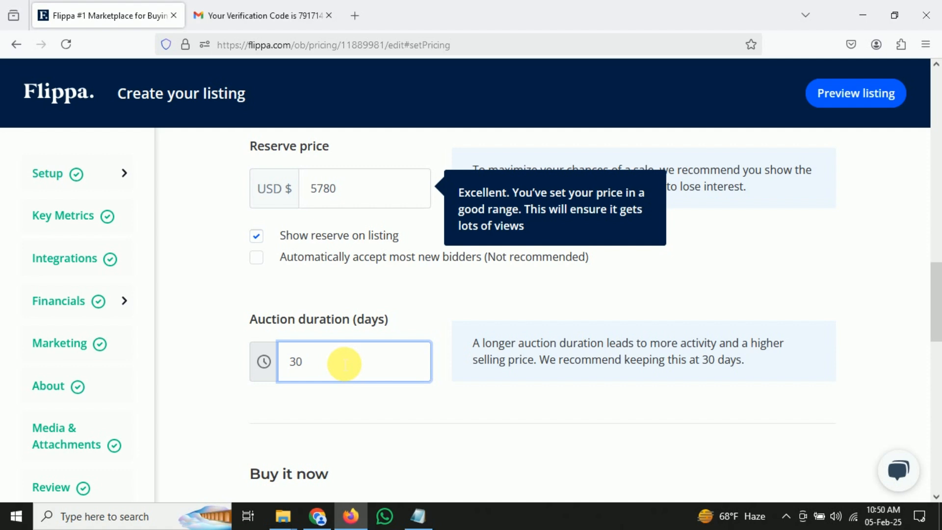
pyautogui.scroll(-3, 344, 363)
pyautogui.scroll(-1, 339, 363)
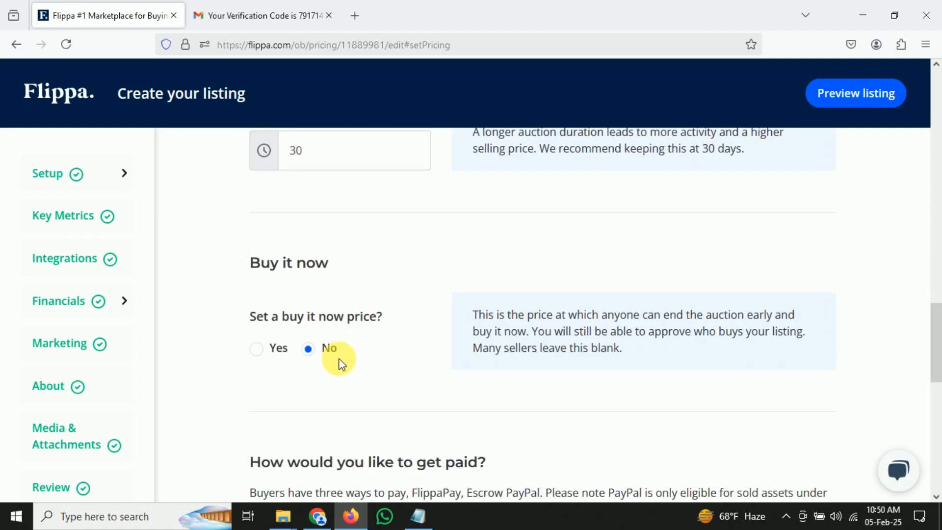
pyautogui.scroll(-8, 320, 354)
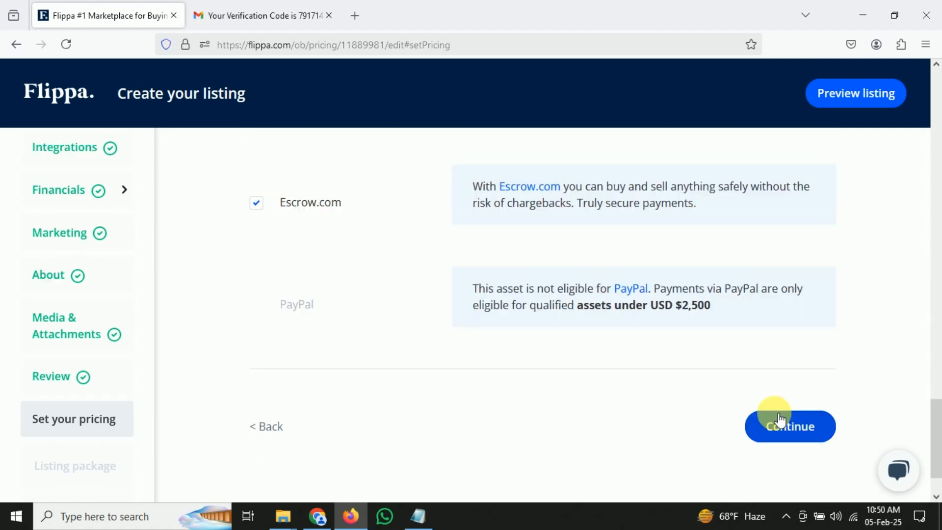
pyautogui.click(780, 422)
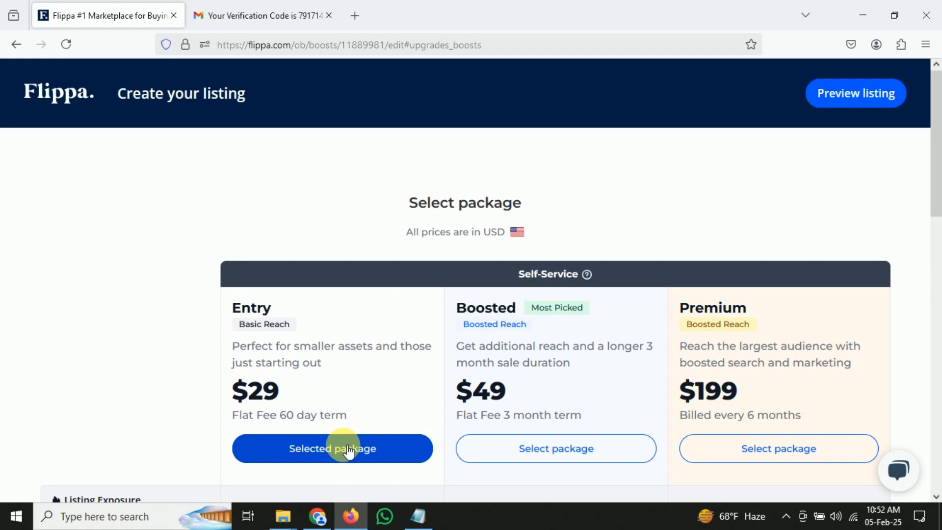
# Choose the $29 Entry package and skip all optional add-ons
pyautogui.scroll(-12, 346, 448)
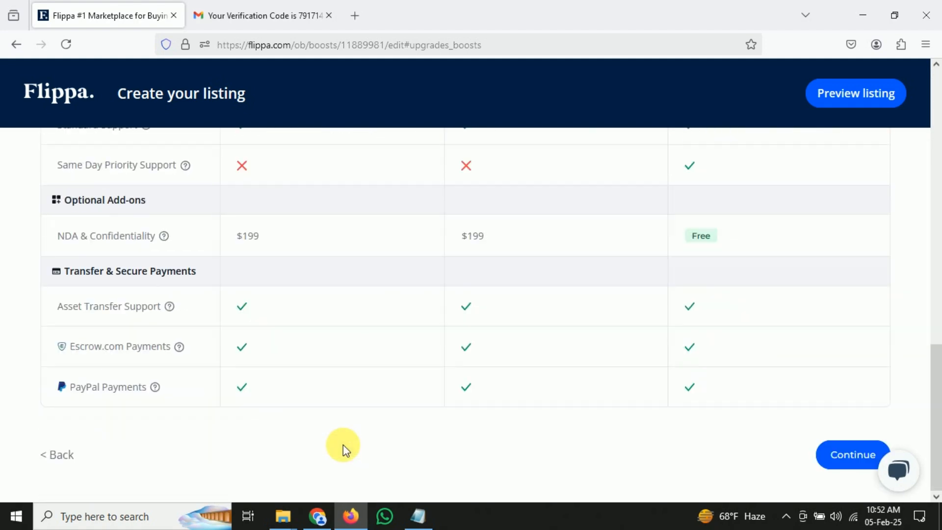
pyautogui.click(842, 456)
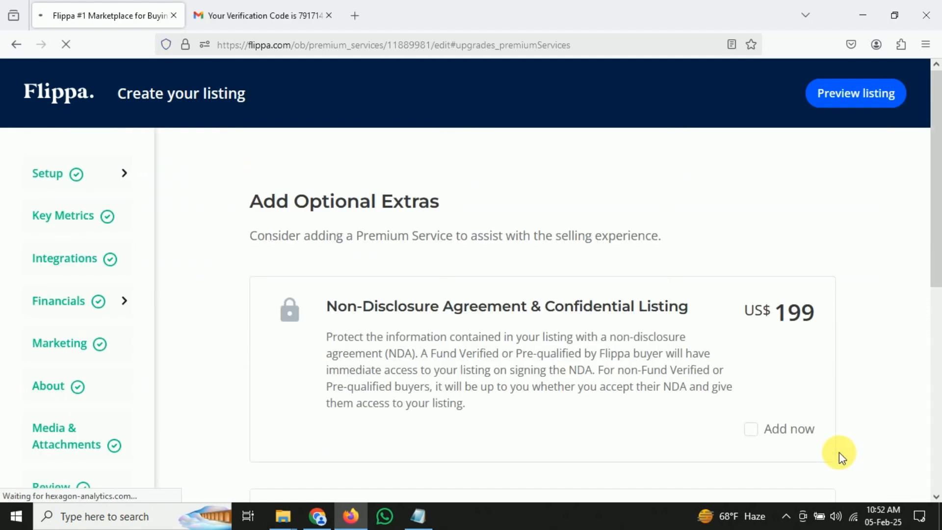
pyautogui.scroll(-8, 566, 411)
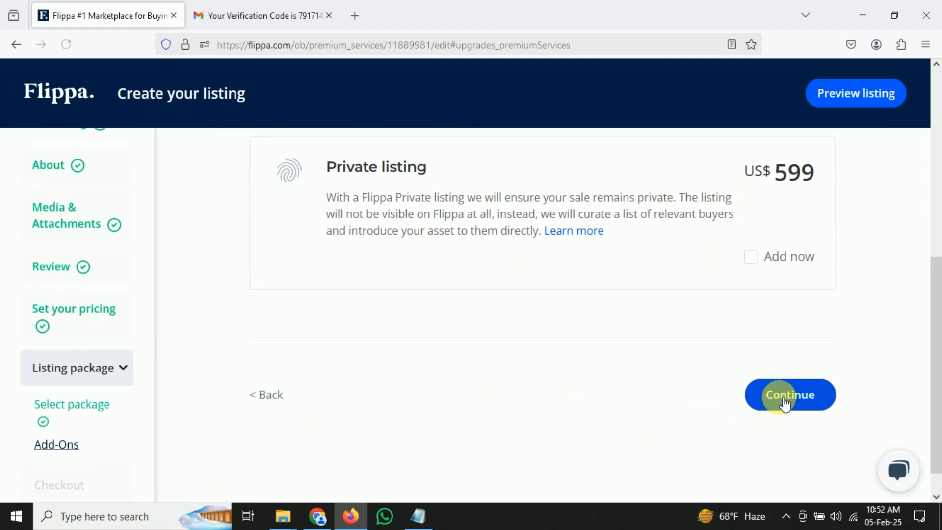
pyautogui.click(785, 400)
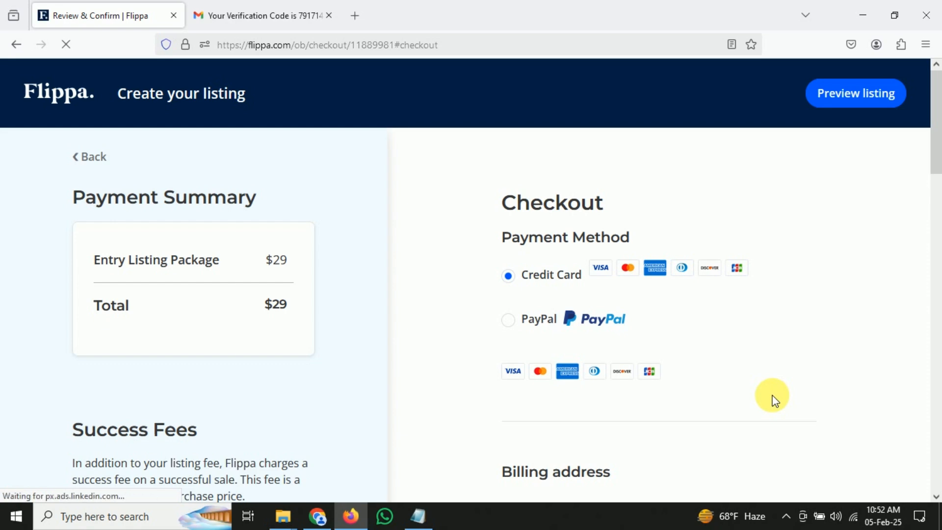
# Complete checkout and view the live Raiqa listing and the identity-approval email
pyautogui.scroll(-10, 606, 337)
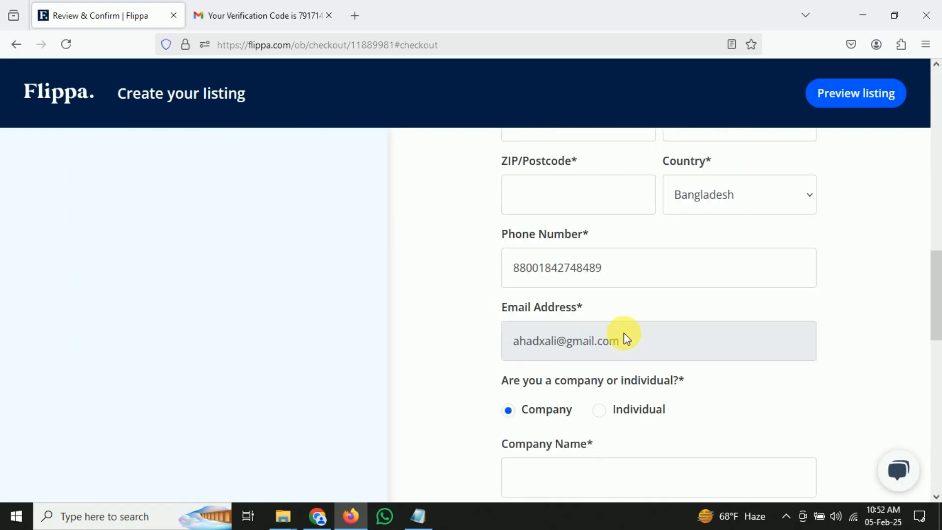
pyautogui.scroll(-10, 623, 333)
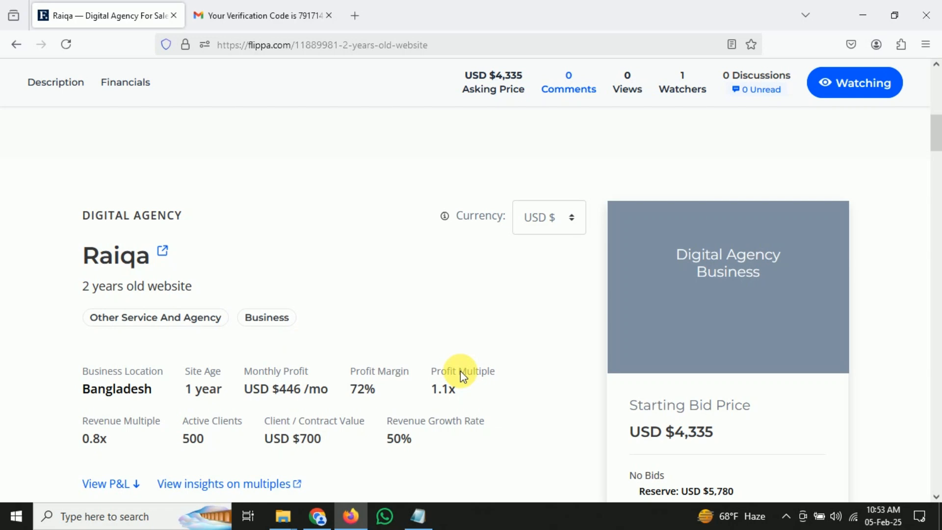
pyautogui.scroll(-3, 583, 395)
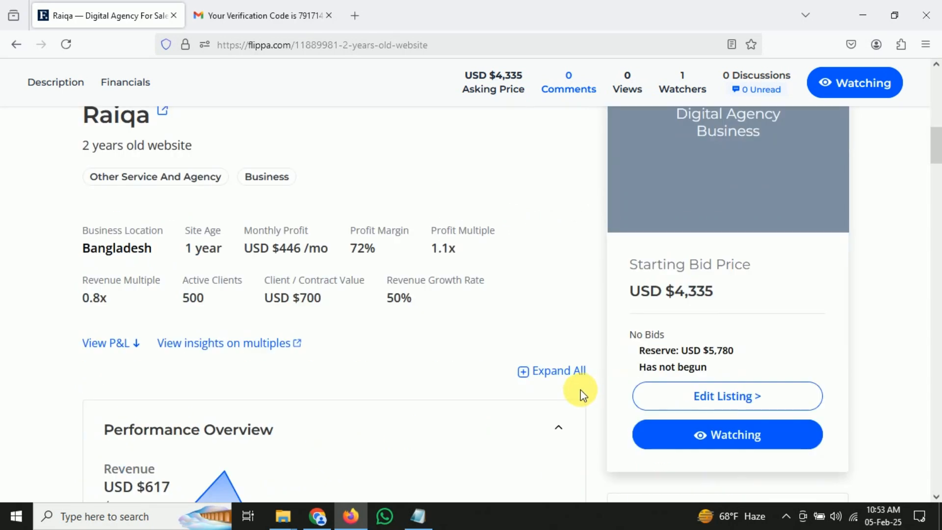
pyautogui.scroll(-20, 583, 395)
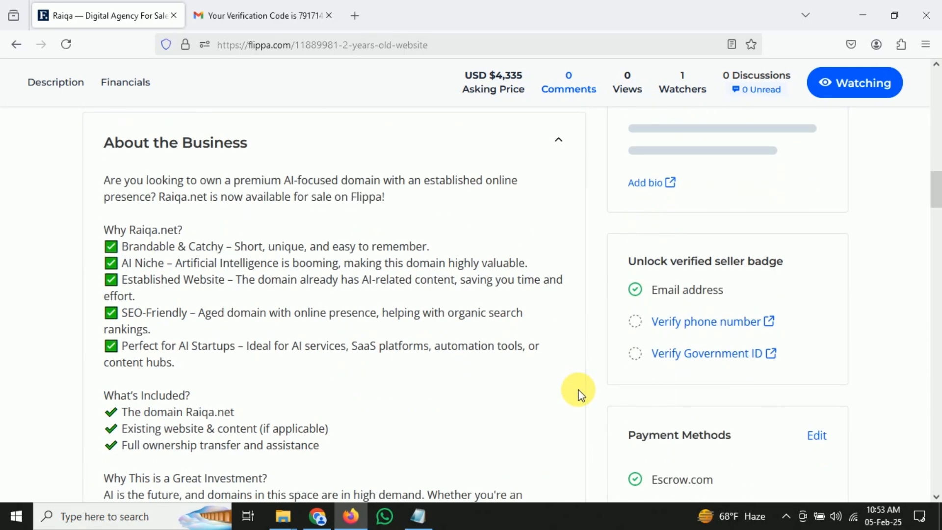
pyautogui.scroll(-6, 580, 394)
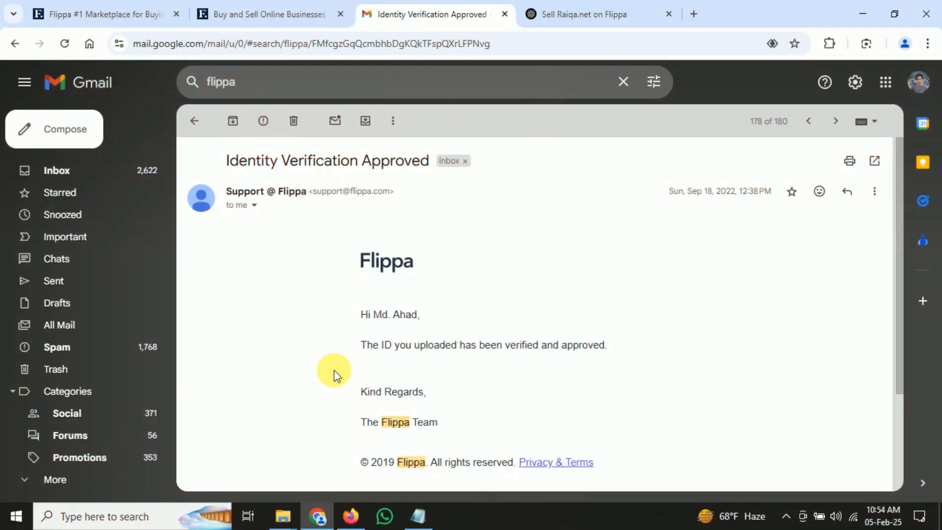
pyautogui.scroll(-1, 625, 392)
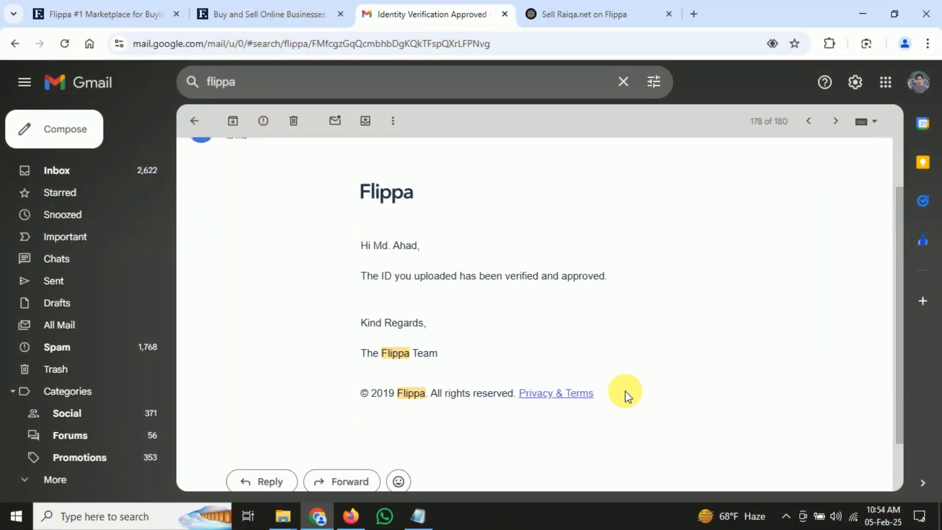